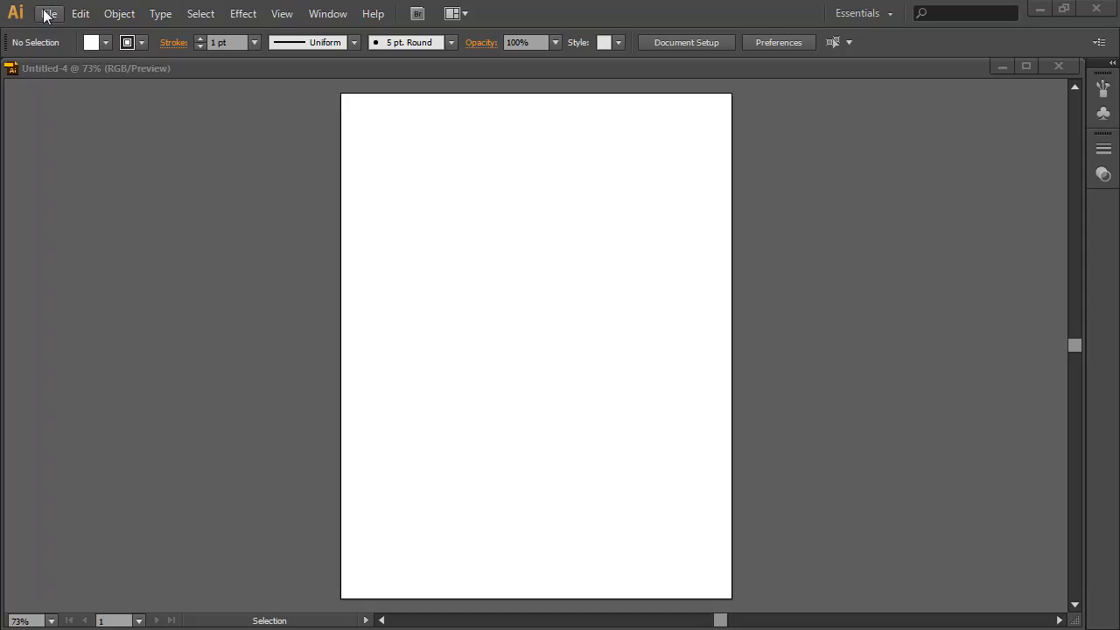
Place bathing box isolated.jpg on the artboard and move it slightly down, centred on the page
click(45, 13)
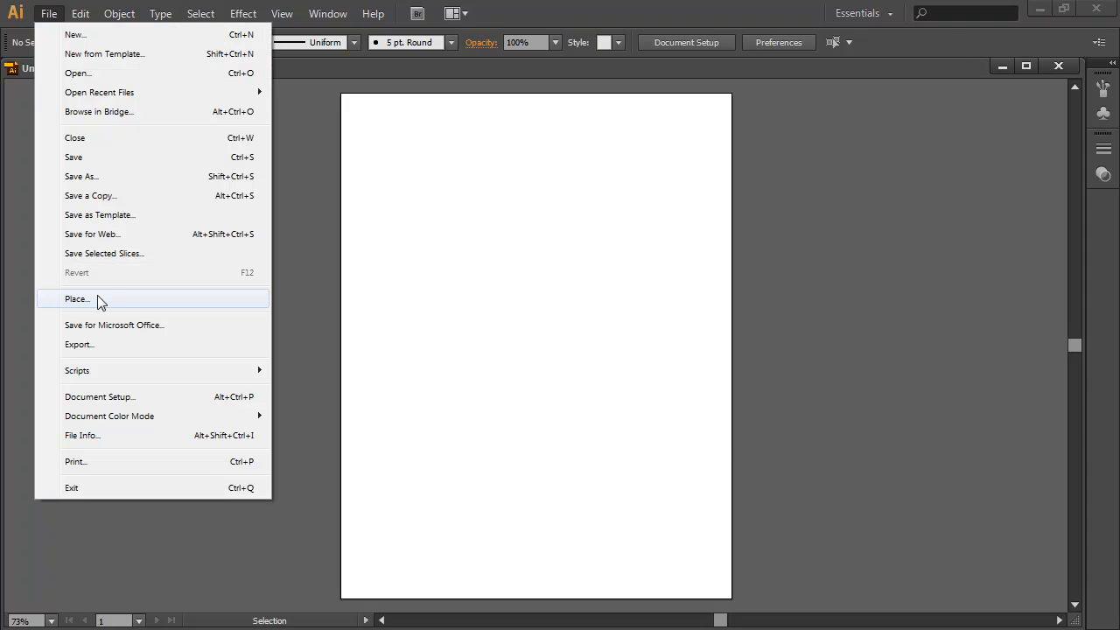
click(98, 297)
click(158, 129)
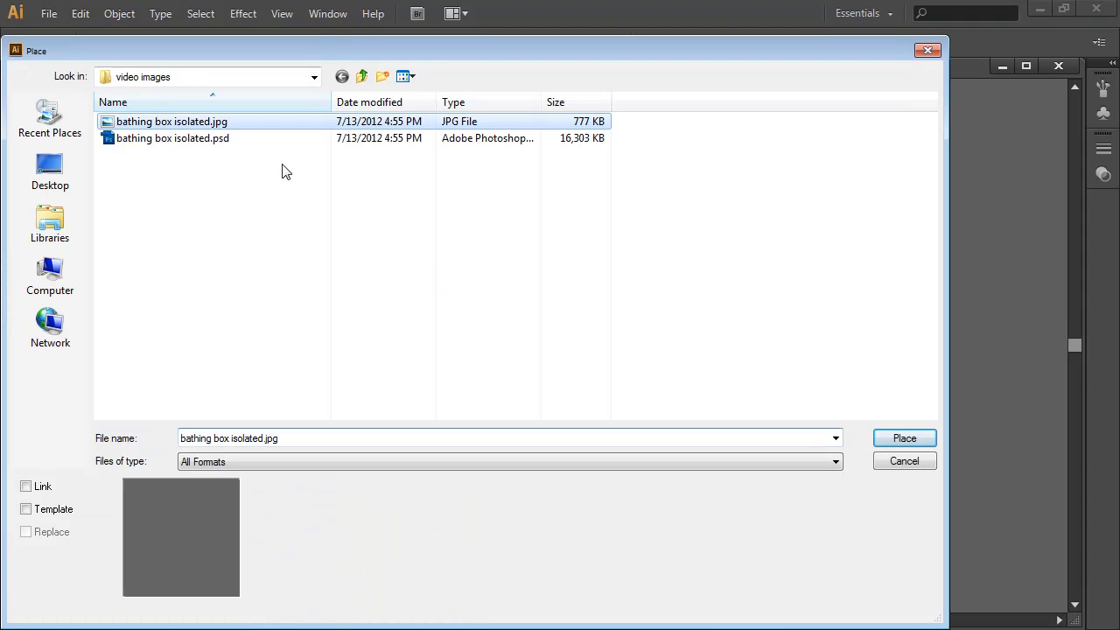
click(896, 440)
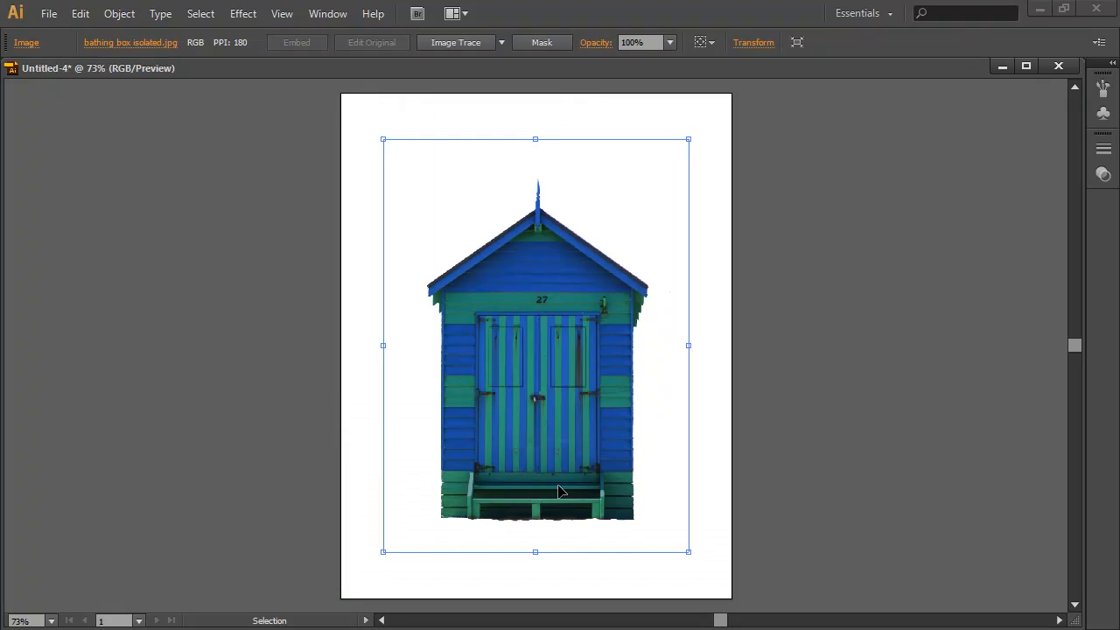
drag(510, 455, 505, 465)
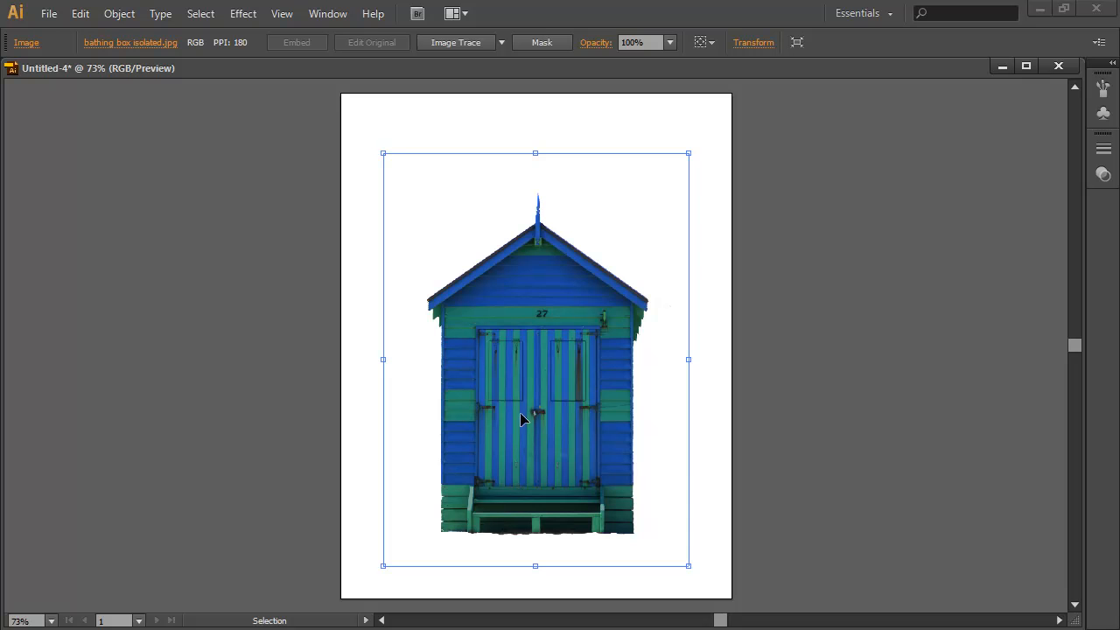
click(701, 471)
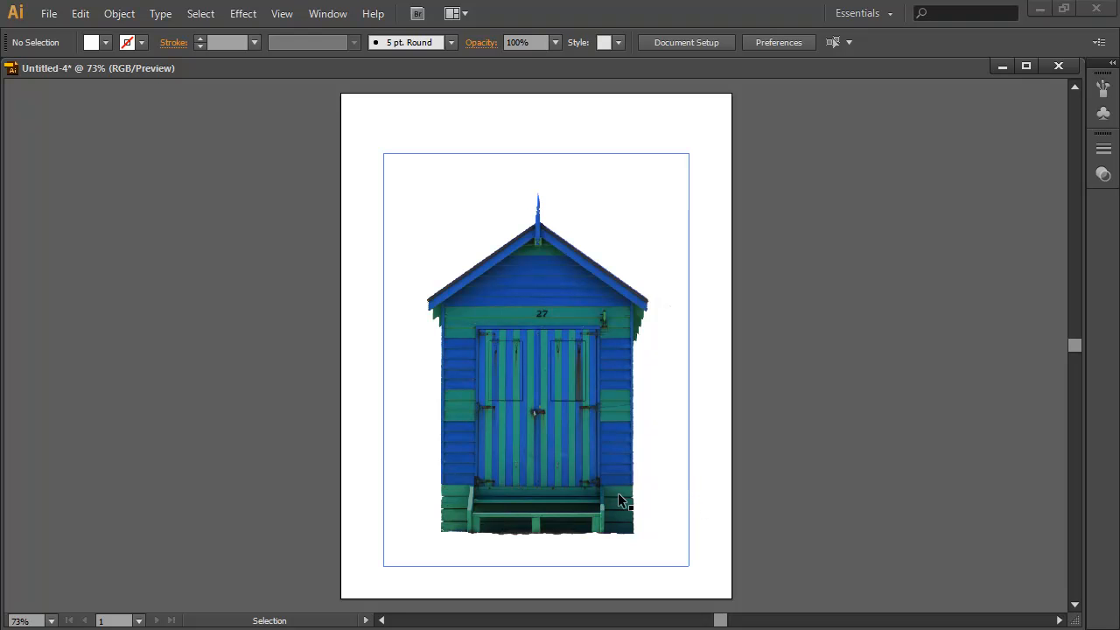
Apply a Gaussian Blur with a 3.1 pixel radius to the placed bathing box image, with preview on
click(546, 477)
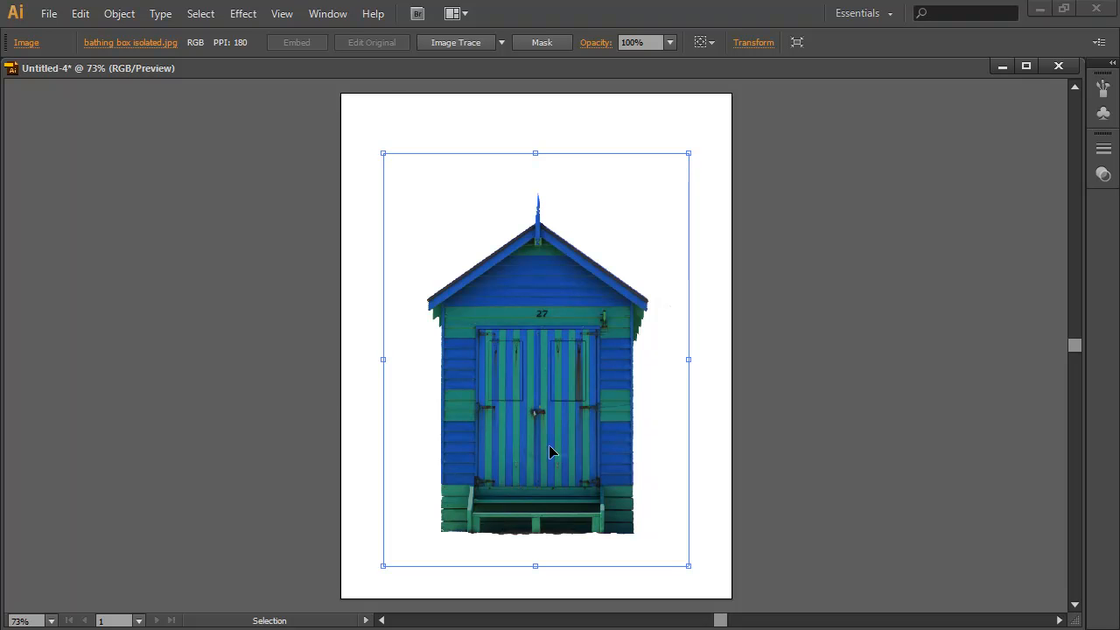
click(242, 13)
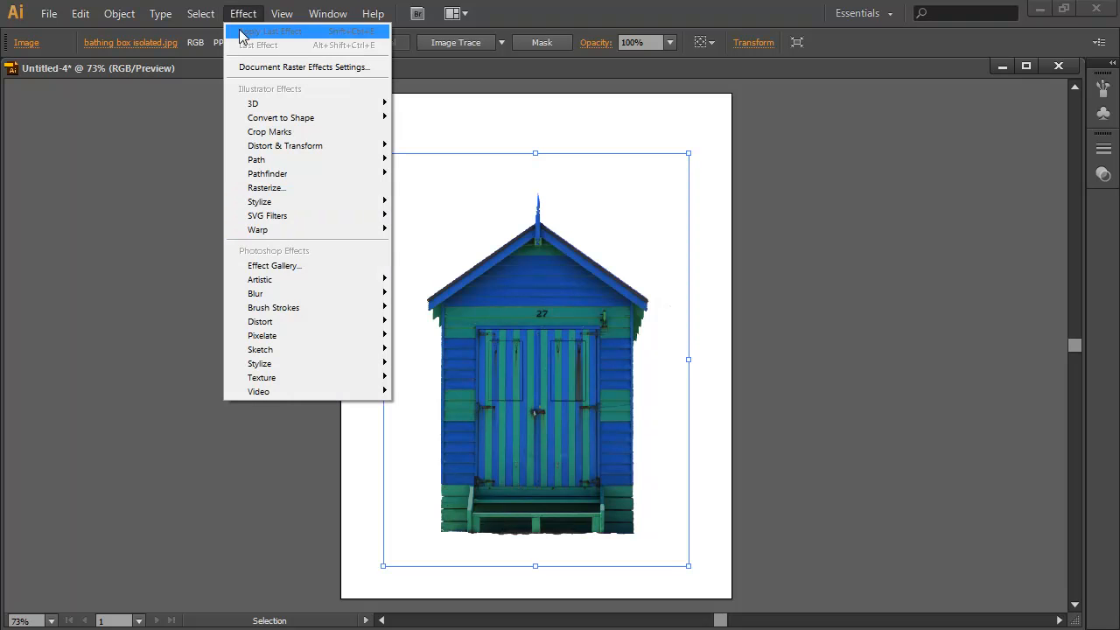
mouse_move(277, 295)
click(171, 296)
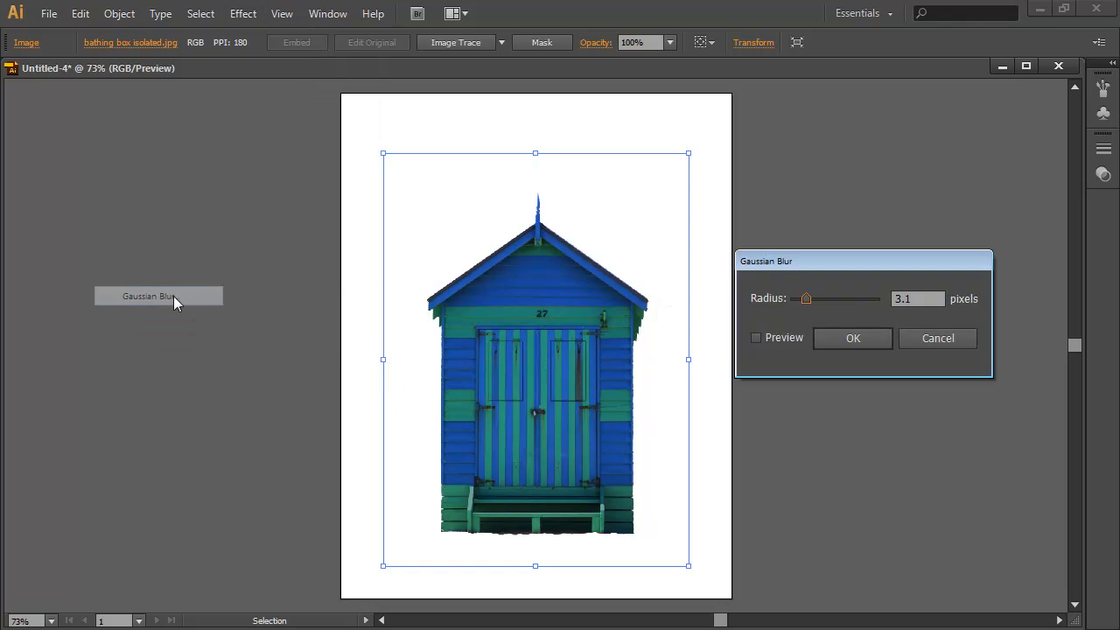
click(755, 338)
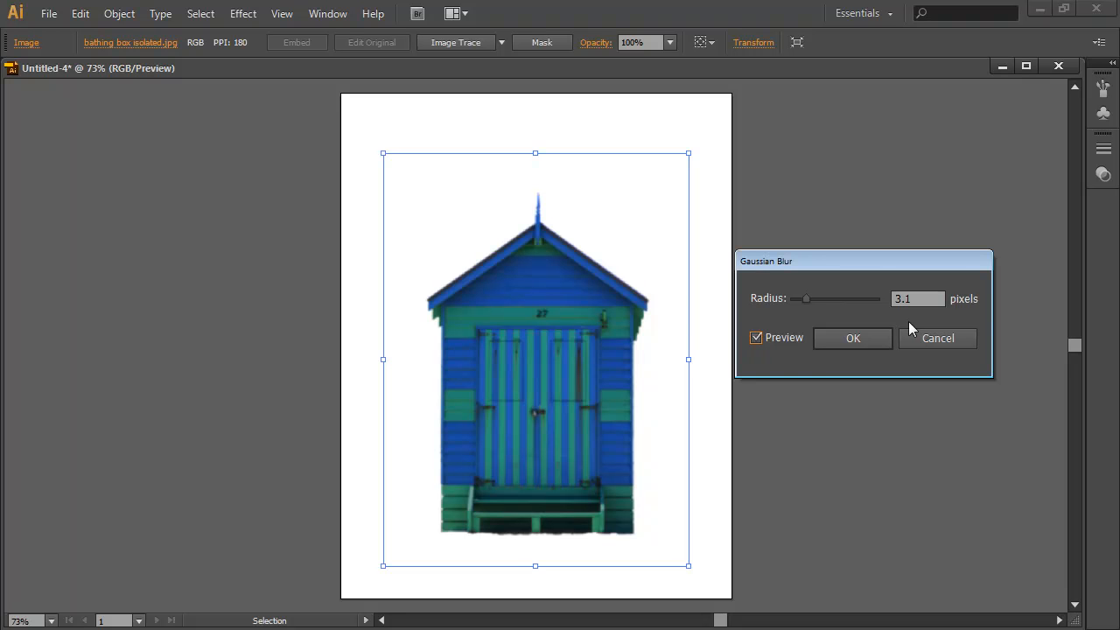
click(848, 339)
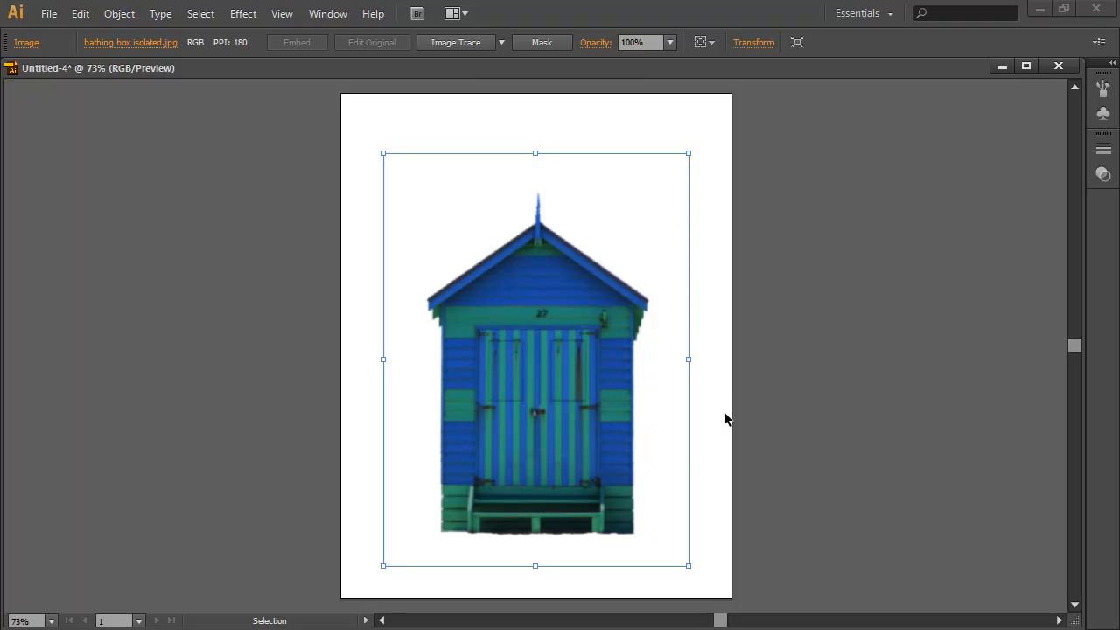
Run Image Trace on the blurred image and open its detailed trace settings beside the artboard
click(466, 48)
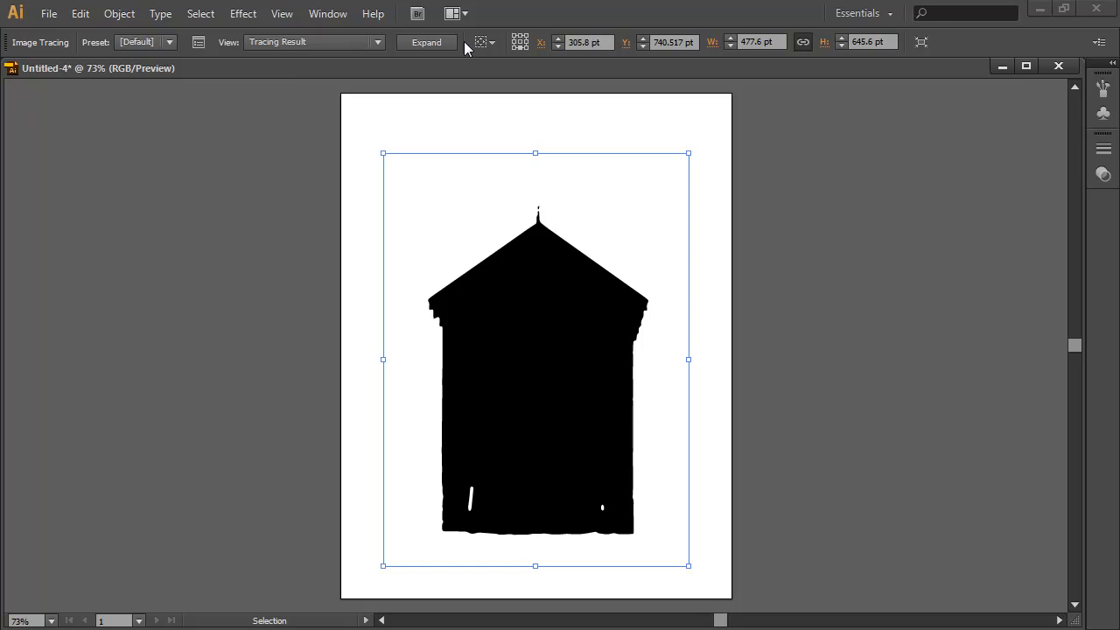
click(198, 45)
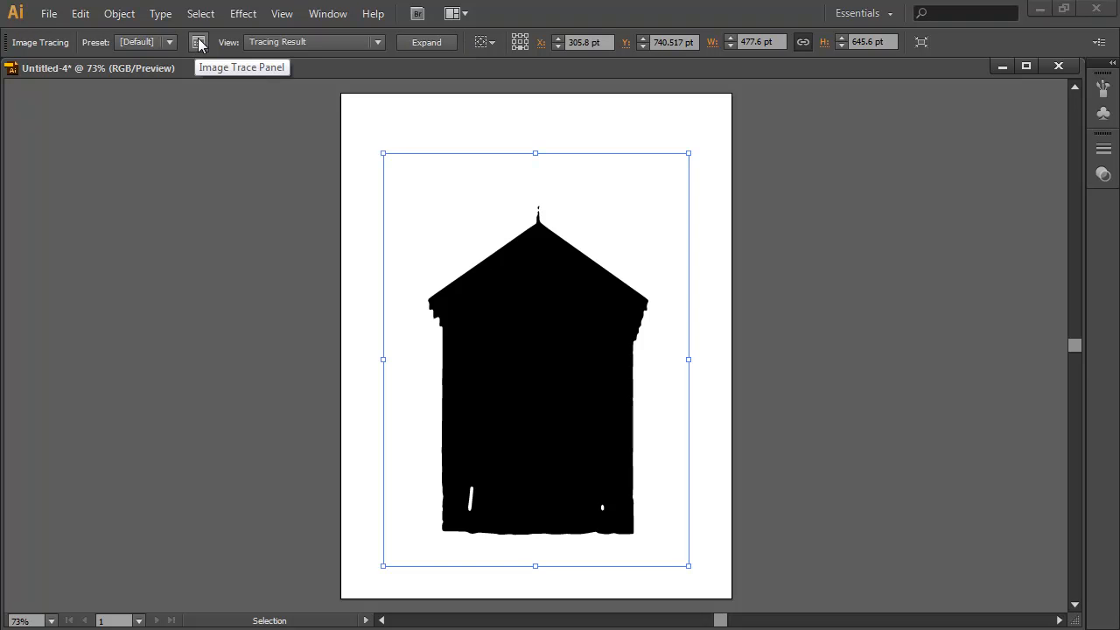
click(198, 46)
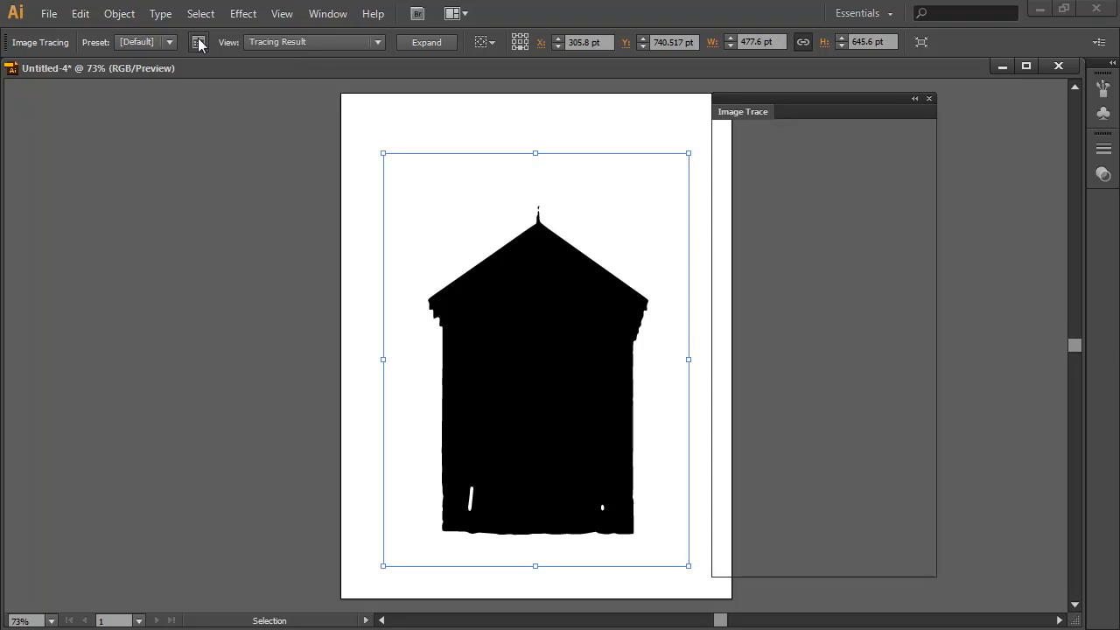
drag(767, 108, 828, 110)
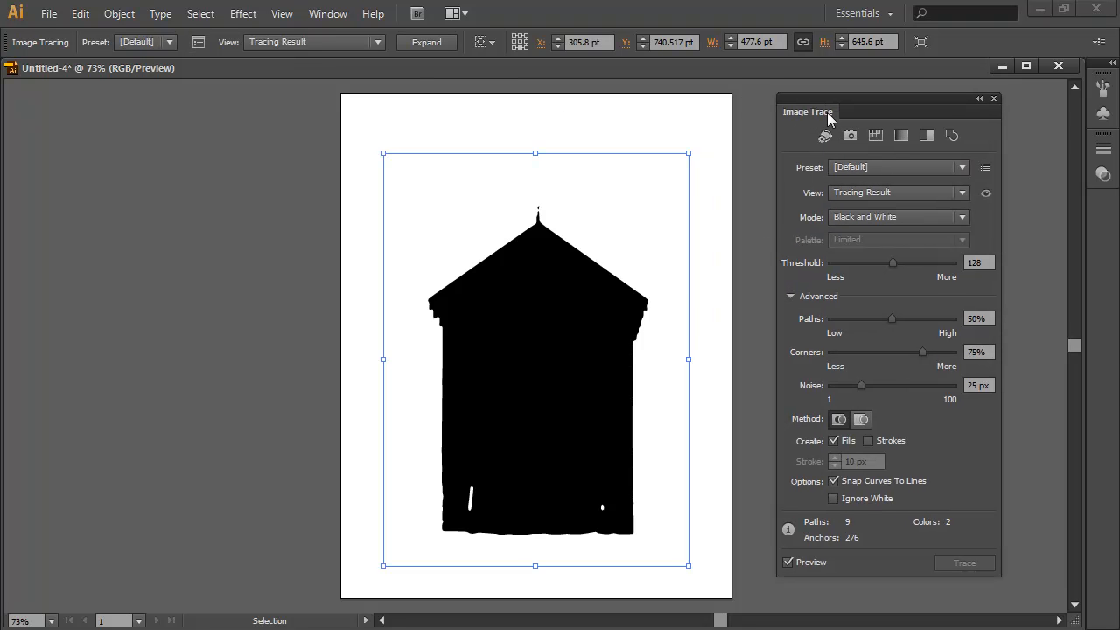
Turn off the trace preview and set the tracing mode to Color with 6 colors
click(788, 562)
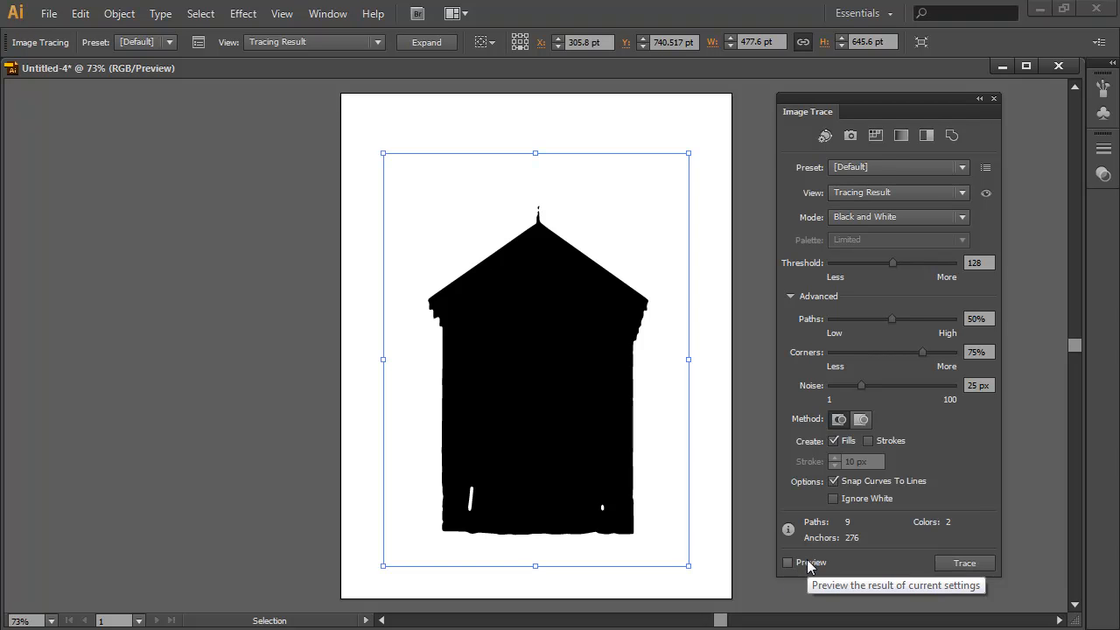
click(889, 216)
click(885, 234)
click(980, 262)
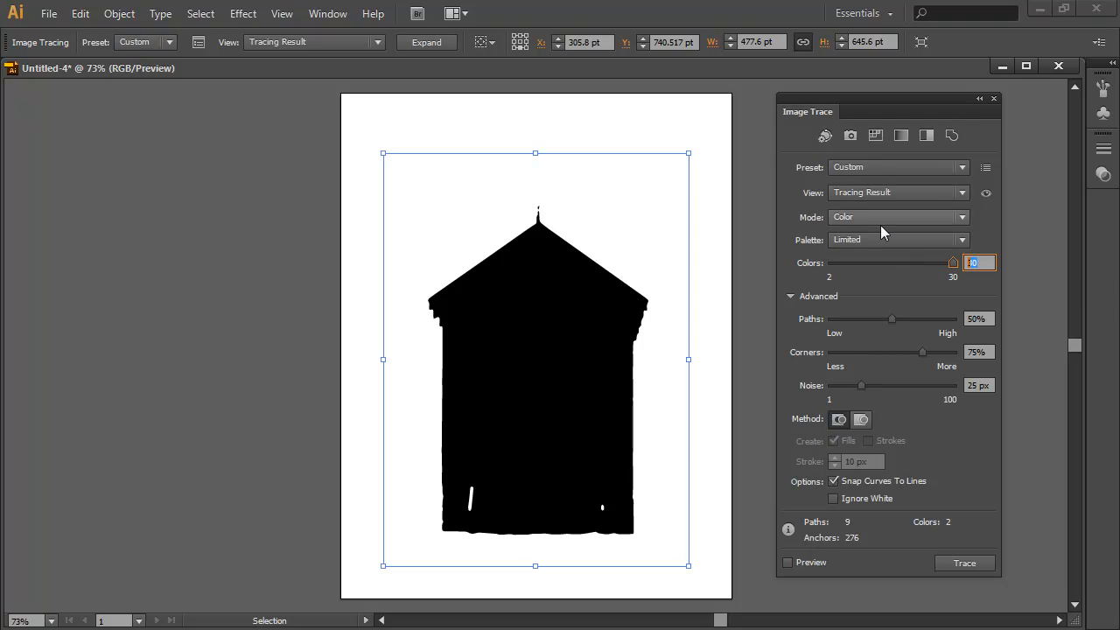
text(6)
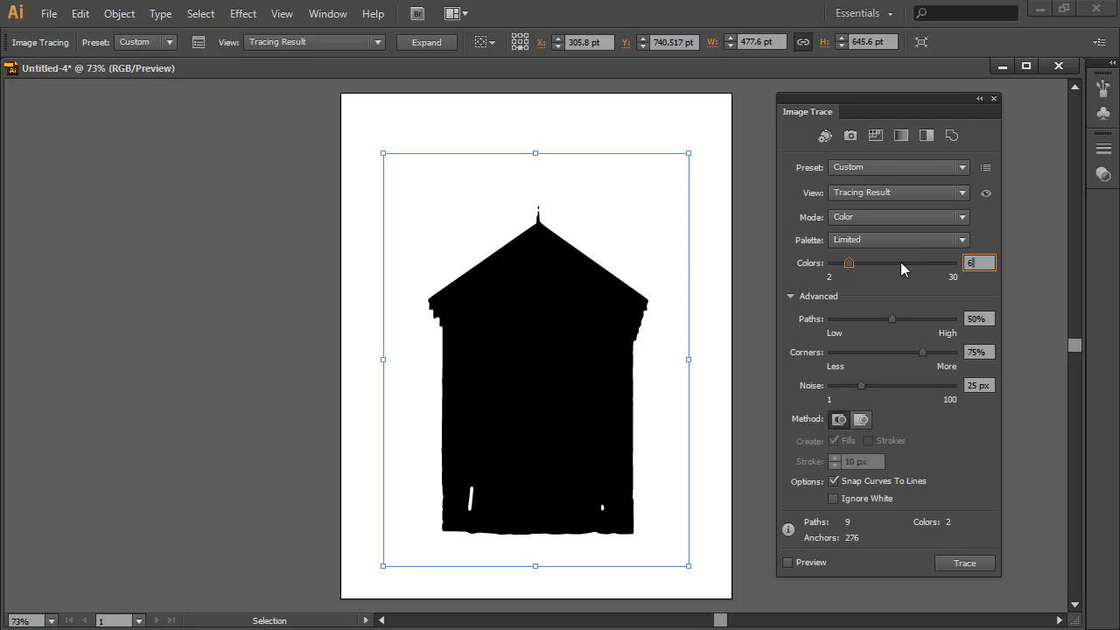
Set the trace's paths to 1%, corners to 0% and noise to maximum, ignore white, and run the trace
drag(891, 319, 822, 319)
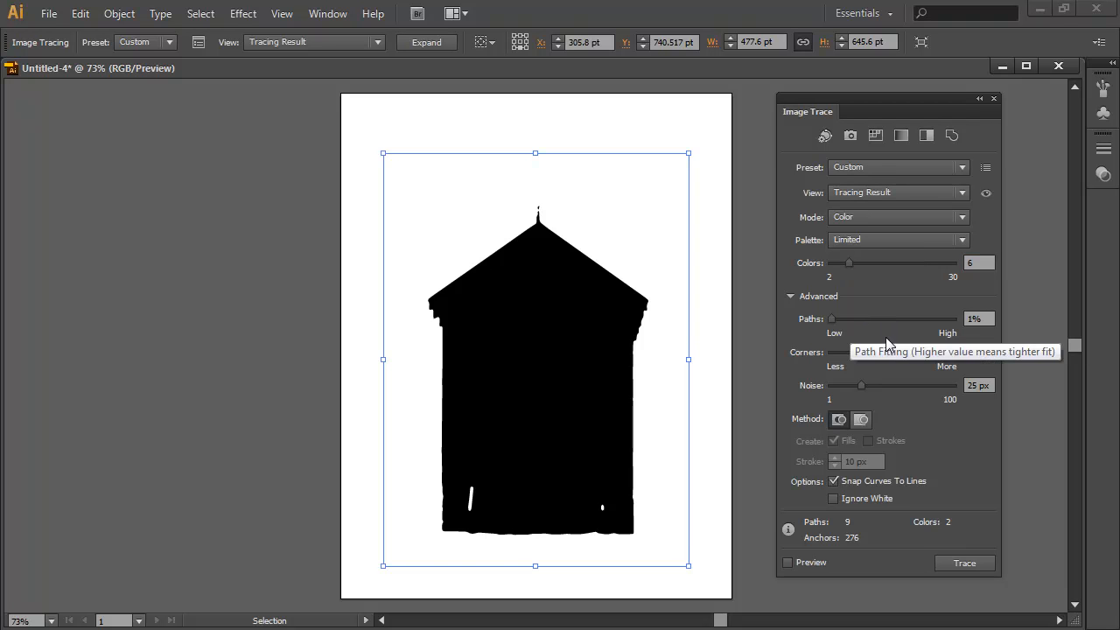
drag(922, 352, 803, 351)
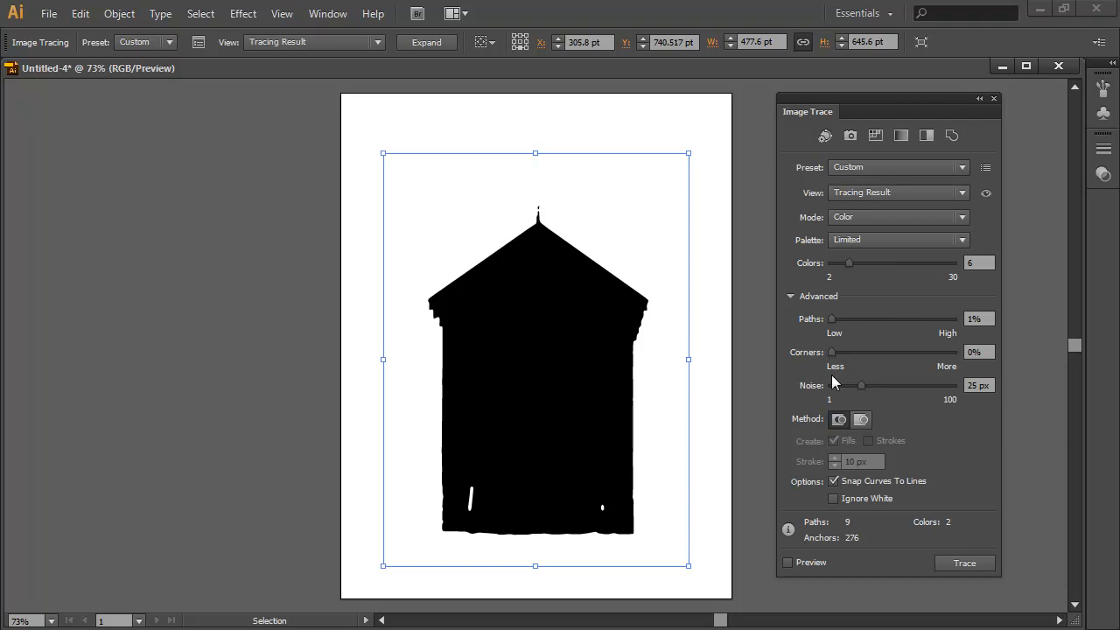
drag(861, 385, 956, 376)
click(833, 498)
click(957, 564)
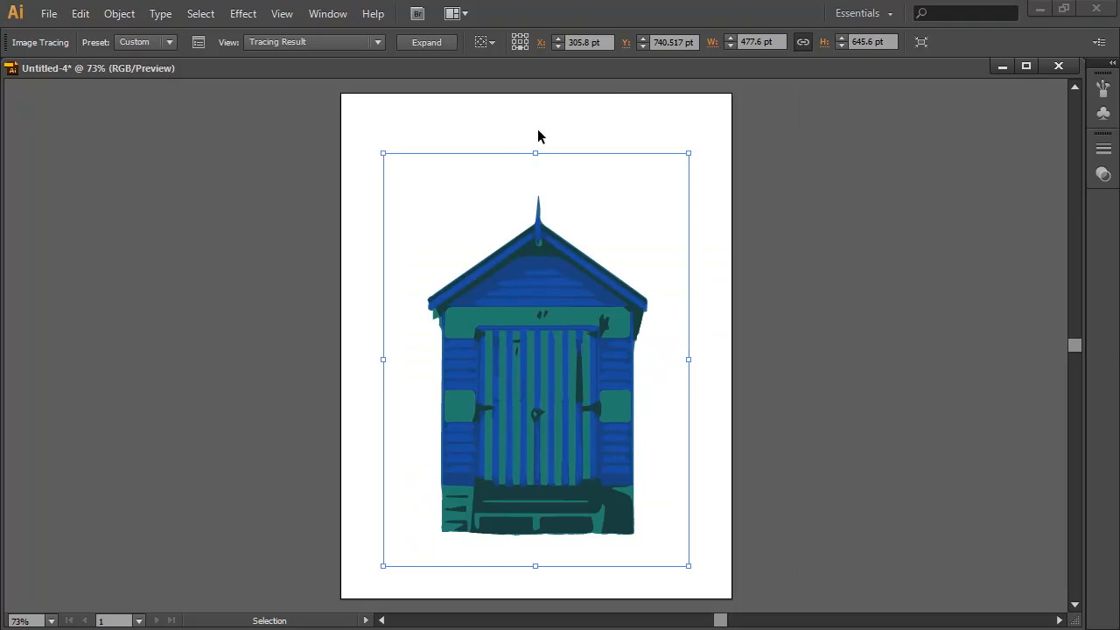
Expand the tracing into vector paths and ungroup the whole artwork
click(418, 42)
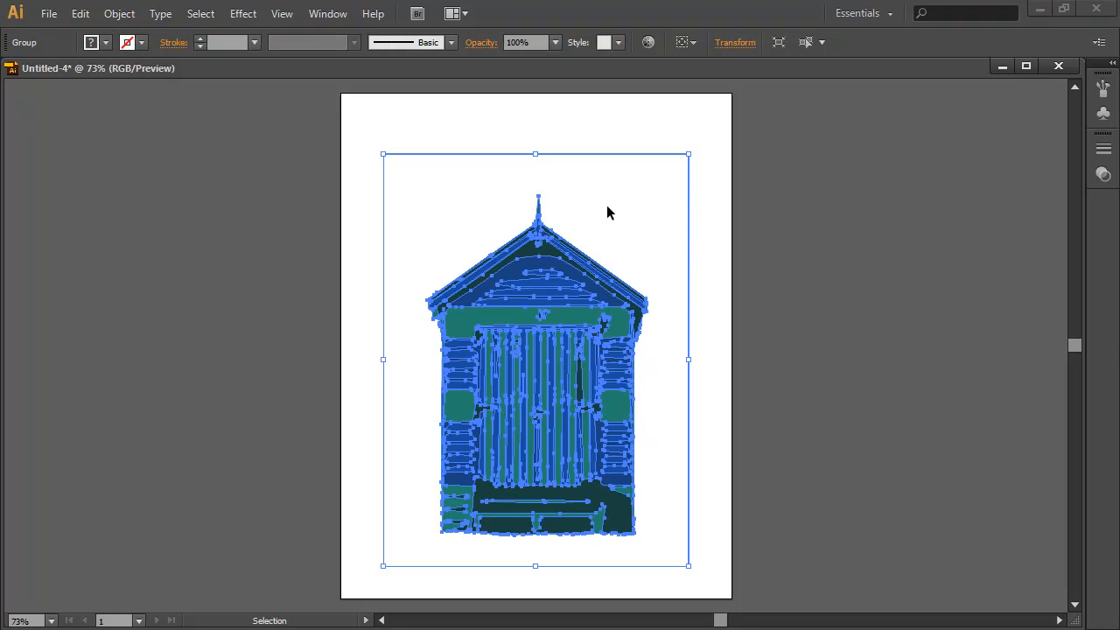
click(708, 242)
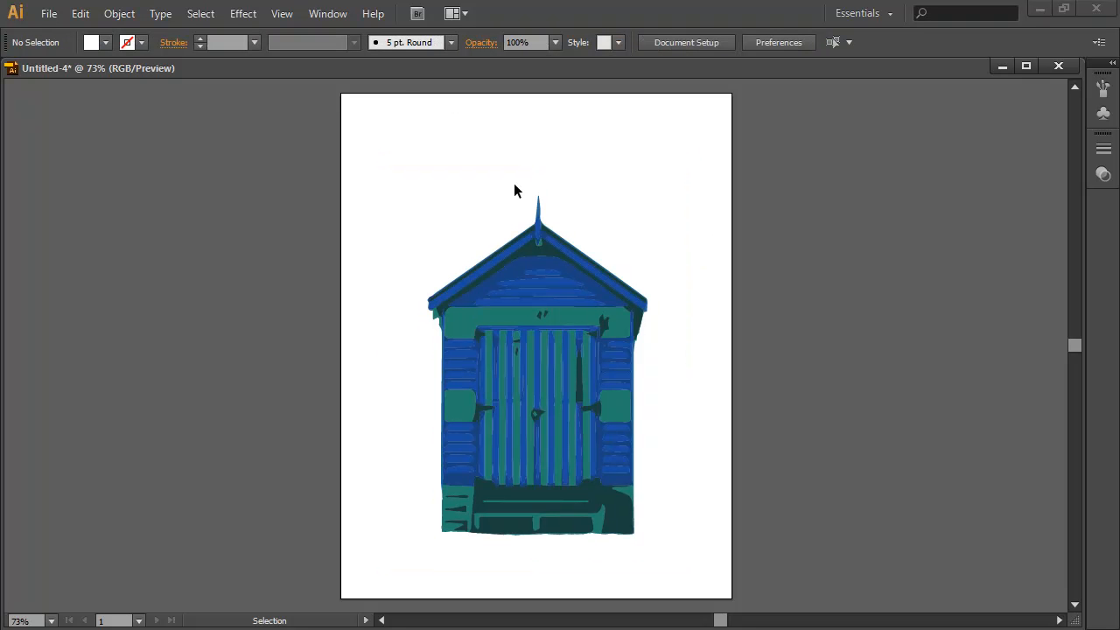
mouse_move(362, 104)
mouse_down()
mouse_move(519, 310)
mouse_move(699, 580)
mouse_up()
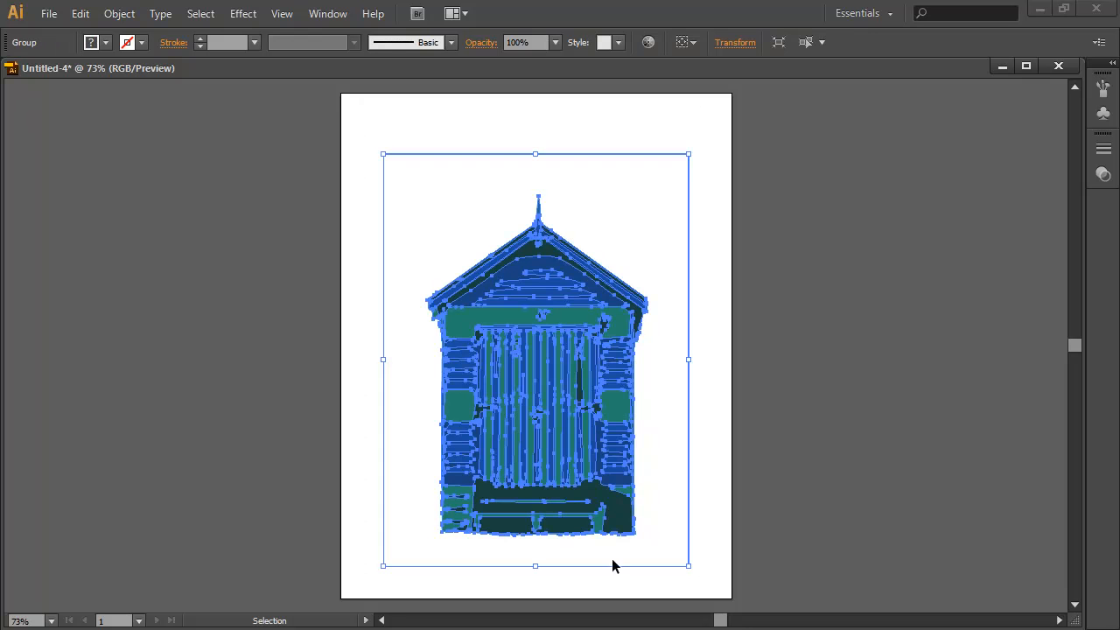
click(119, 14)
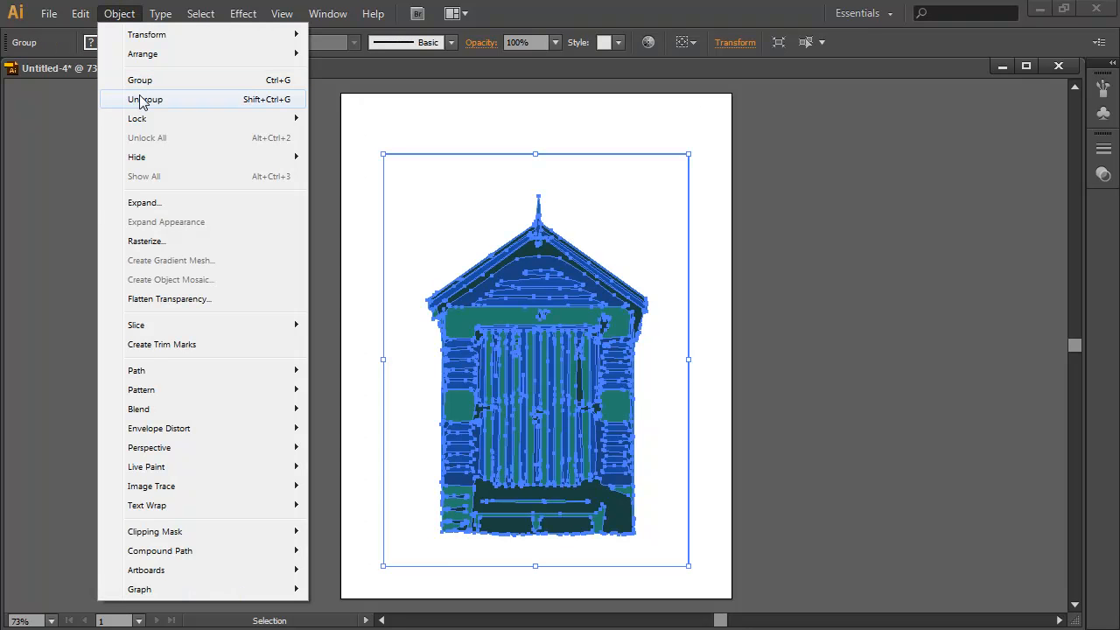
click(142, 99)
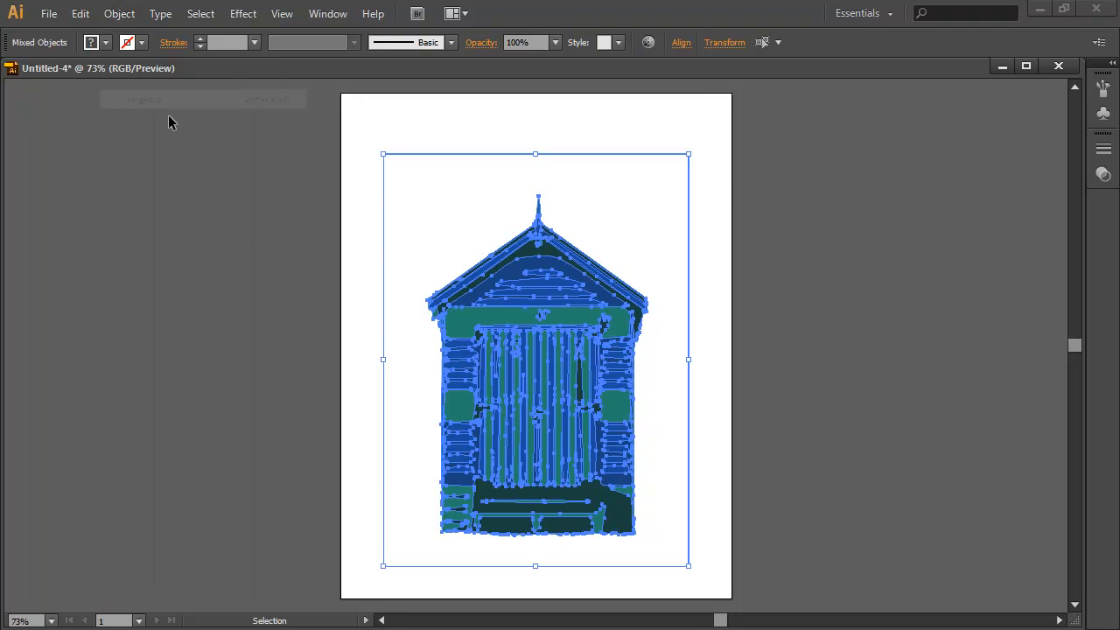
click(713, 192)
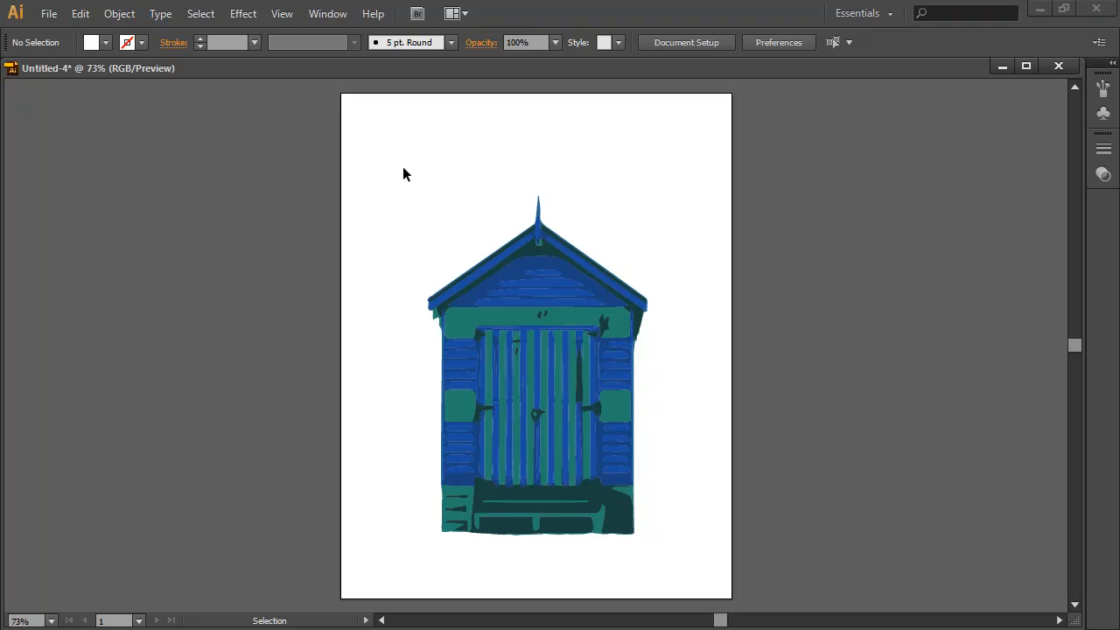
Delete the unfilled compound path that surrounds the bathing box
drag(402, 179, 429, 282)
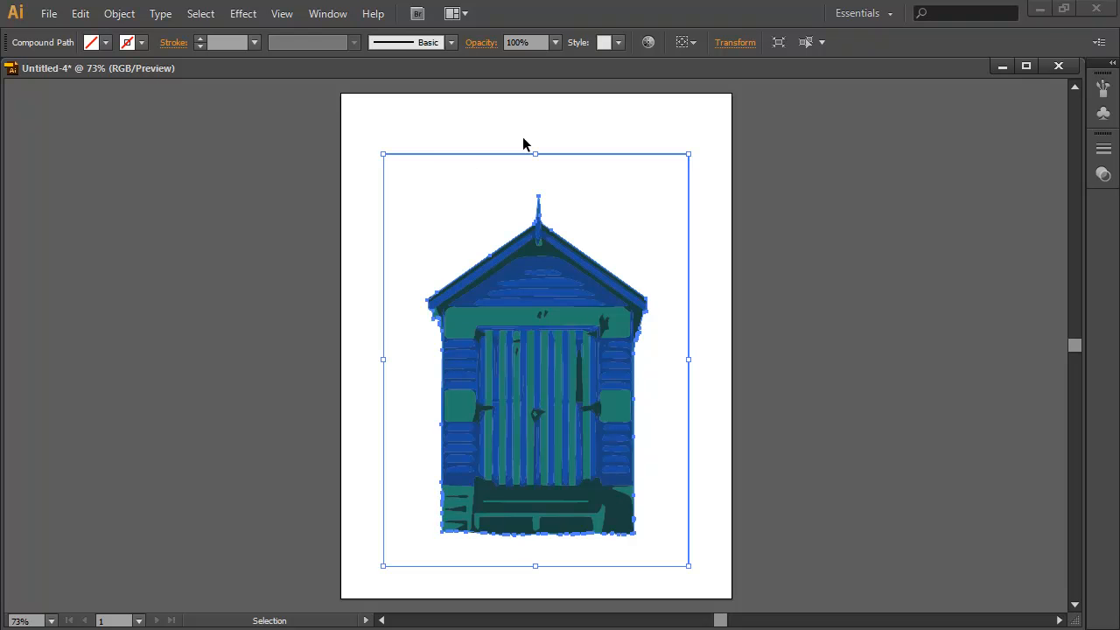
click(387, 127)
drag(365, 131, 459, 255)
key(ctrl+shift+a)
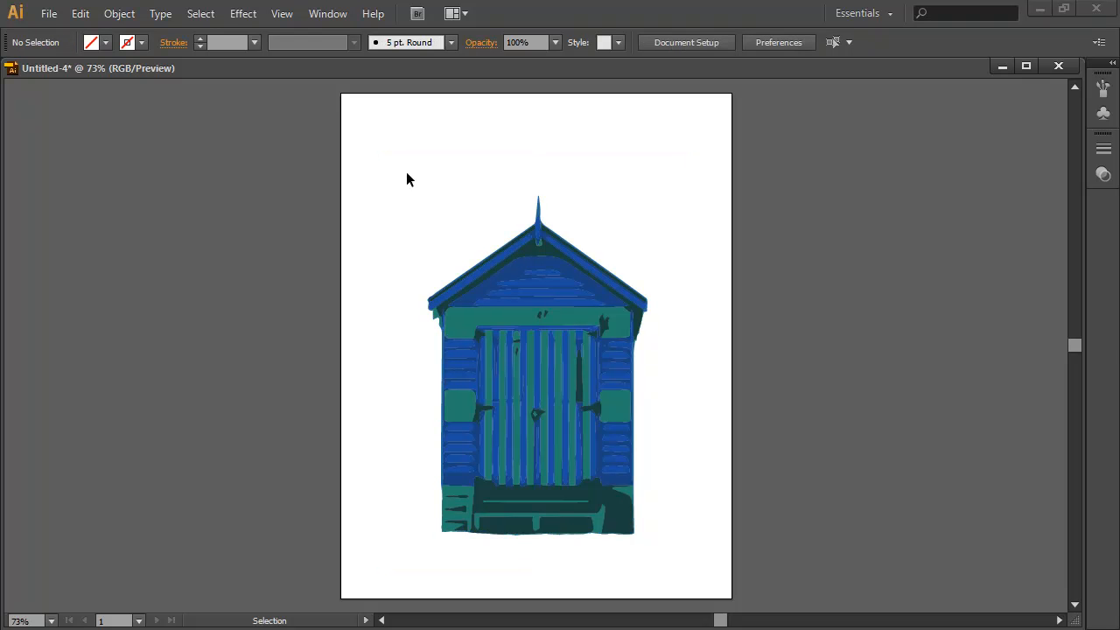
Select all the remaining bathing box shapes and group them
drag(403, 170, 691, 562)
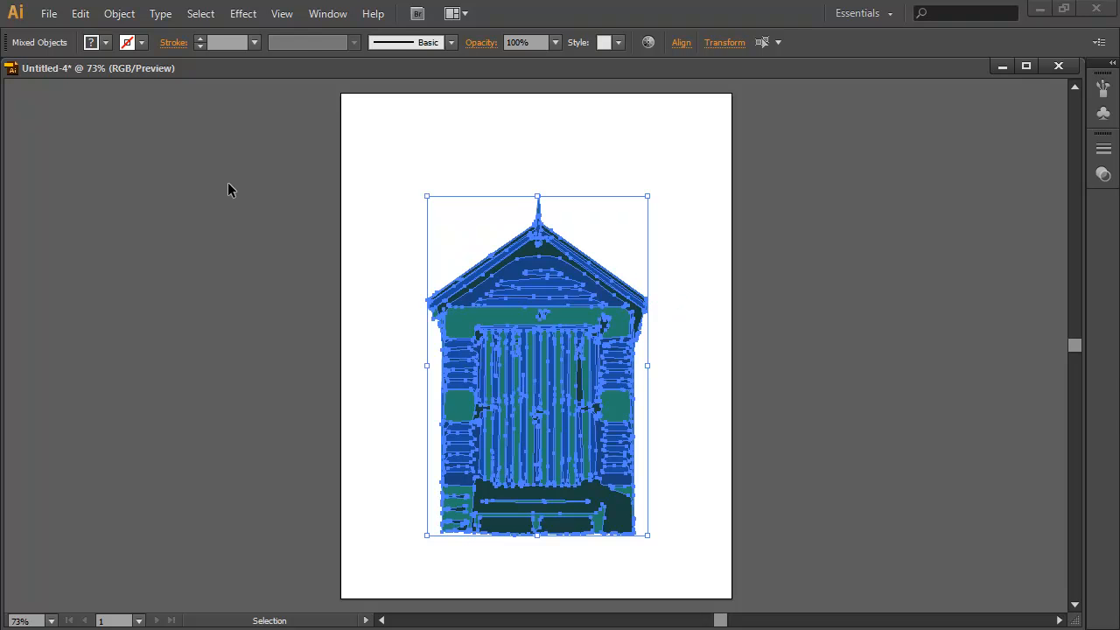
click(119, 14)
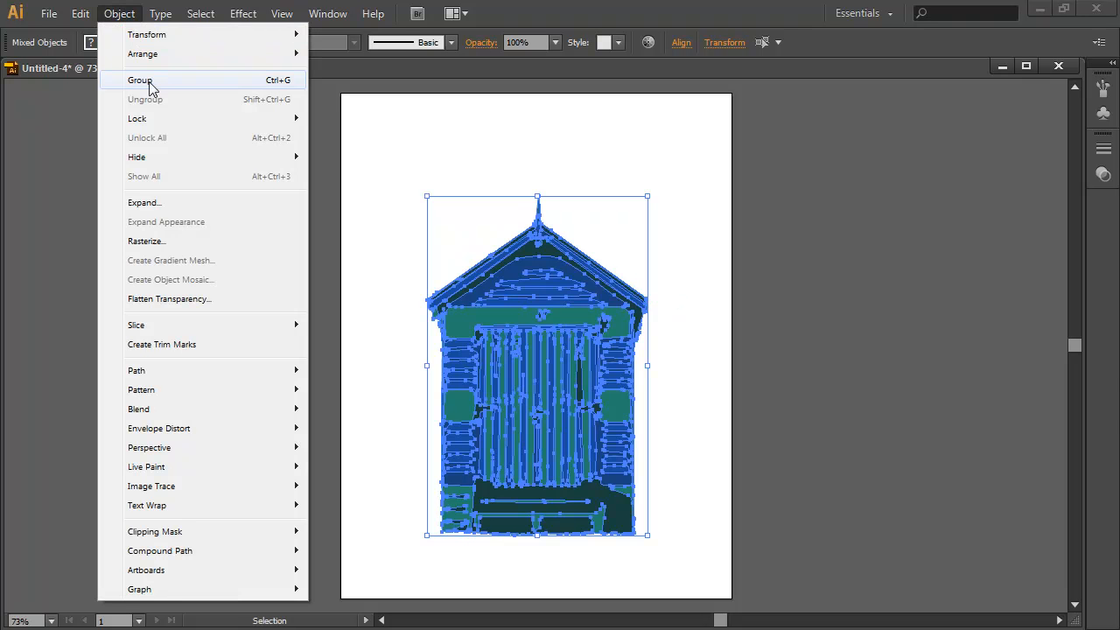
click(151, 85)
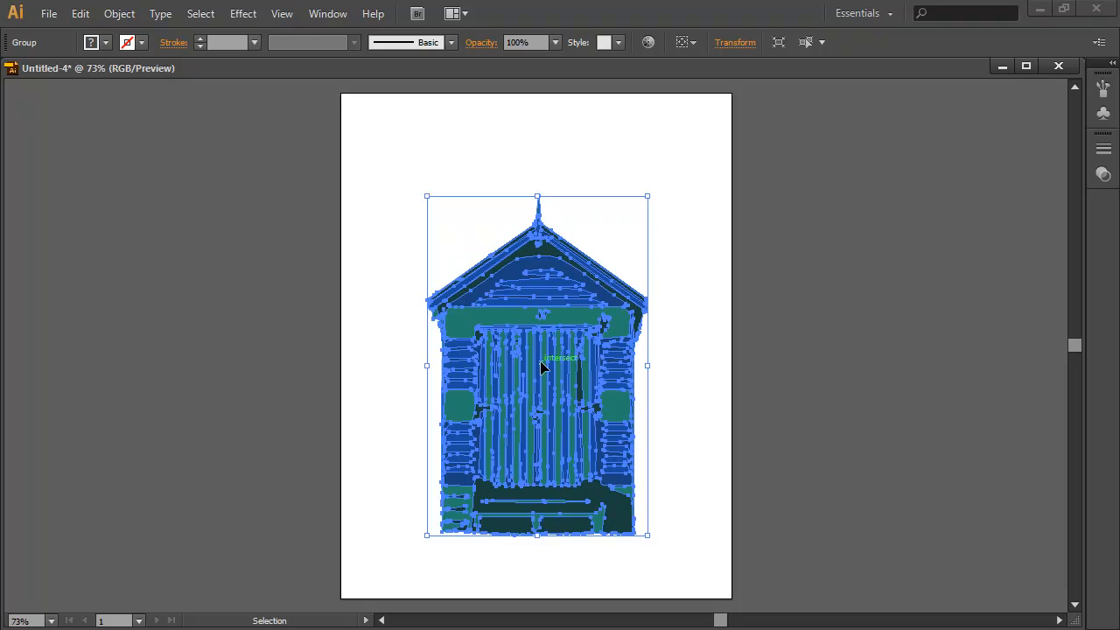
Convert the grouped bathing box into a Live Paint group and deselect it
click(115, 14)
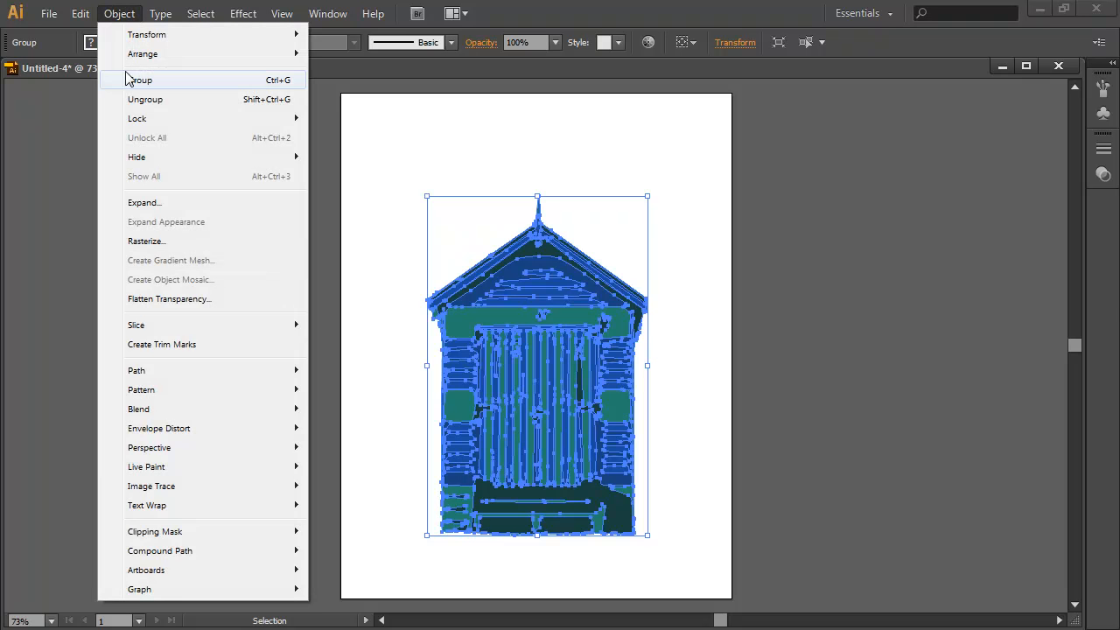
mouse_move(195, 468)
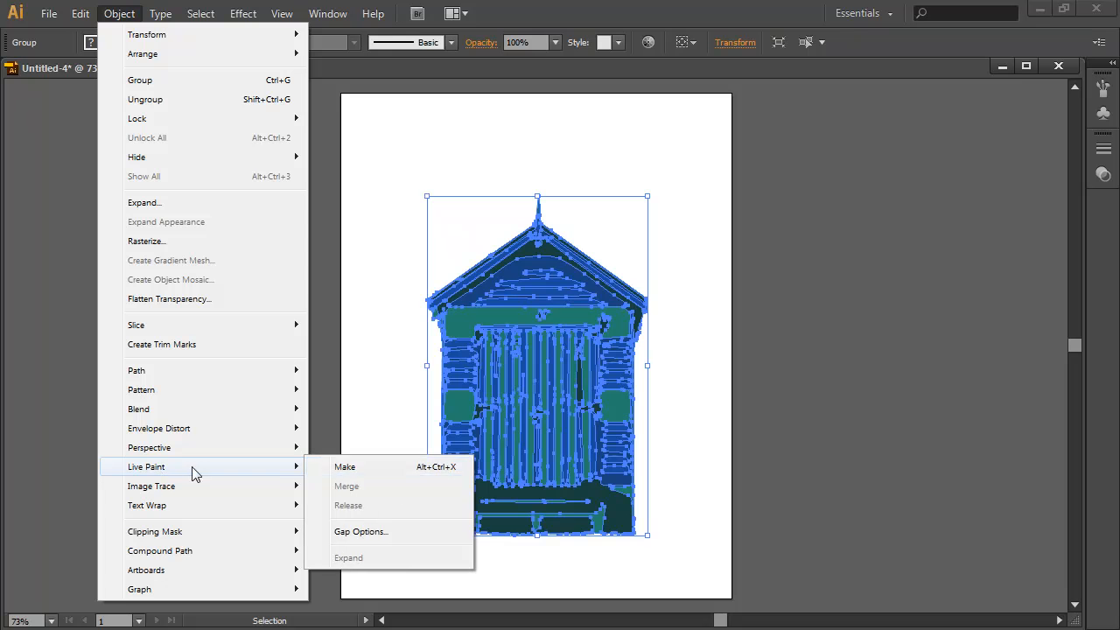
click(349, 469)
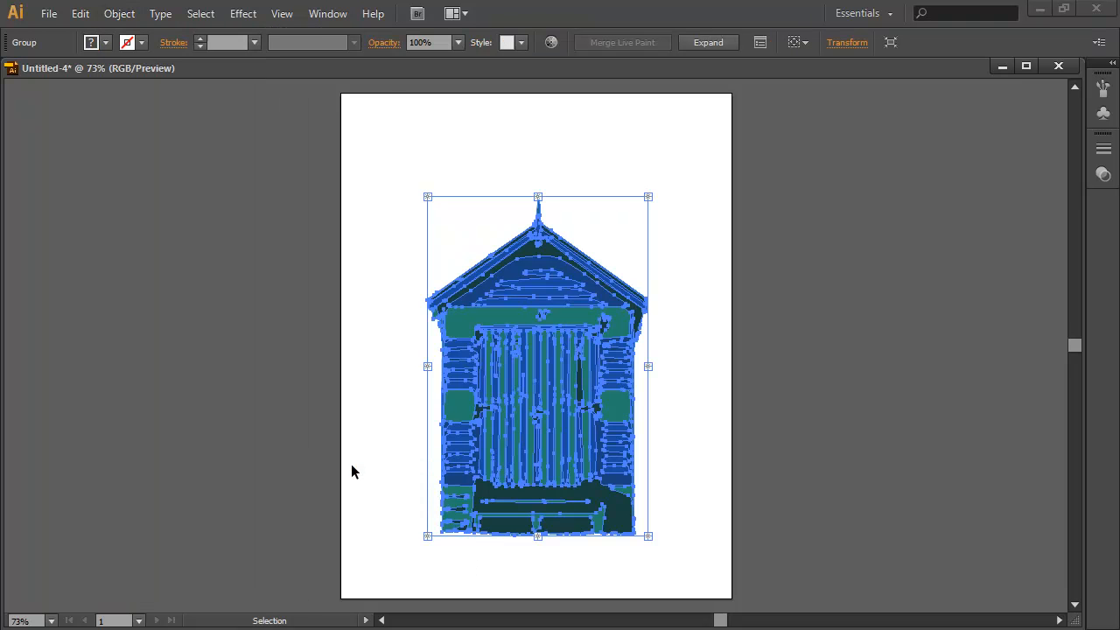
click(702, 553)
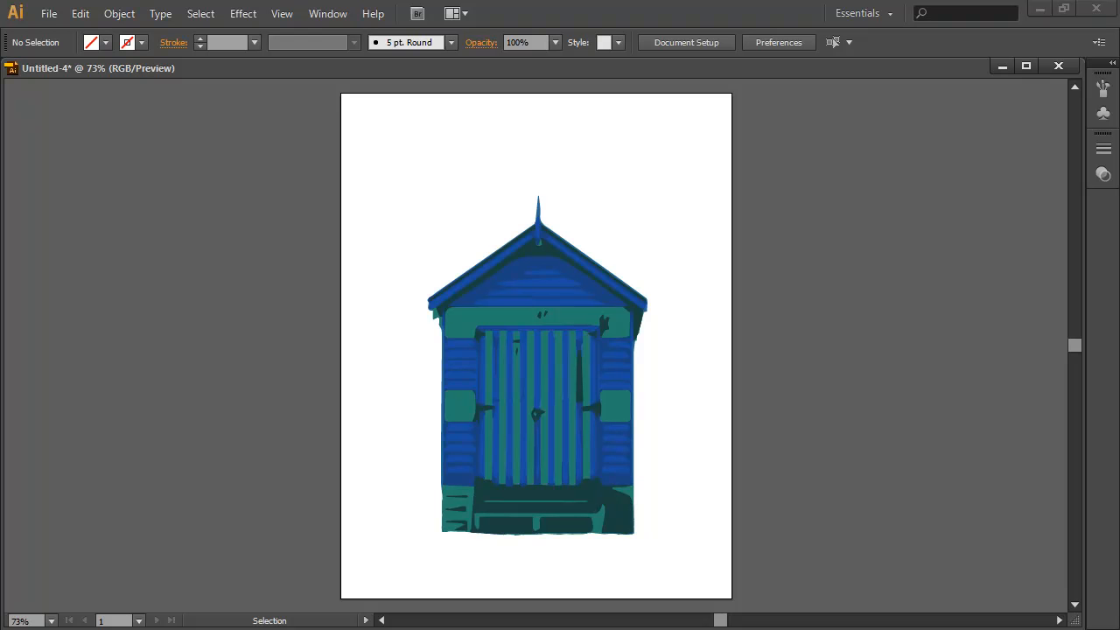
Float the drawing tools beside the artboard and activate the Live Paint Bucket
mouse_move(39, 293)
mouse_down()
mouse_move(836, 251)
mouse_move(819, 131)
mouse_up()
click(818, 335)
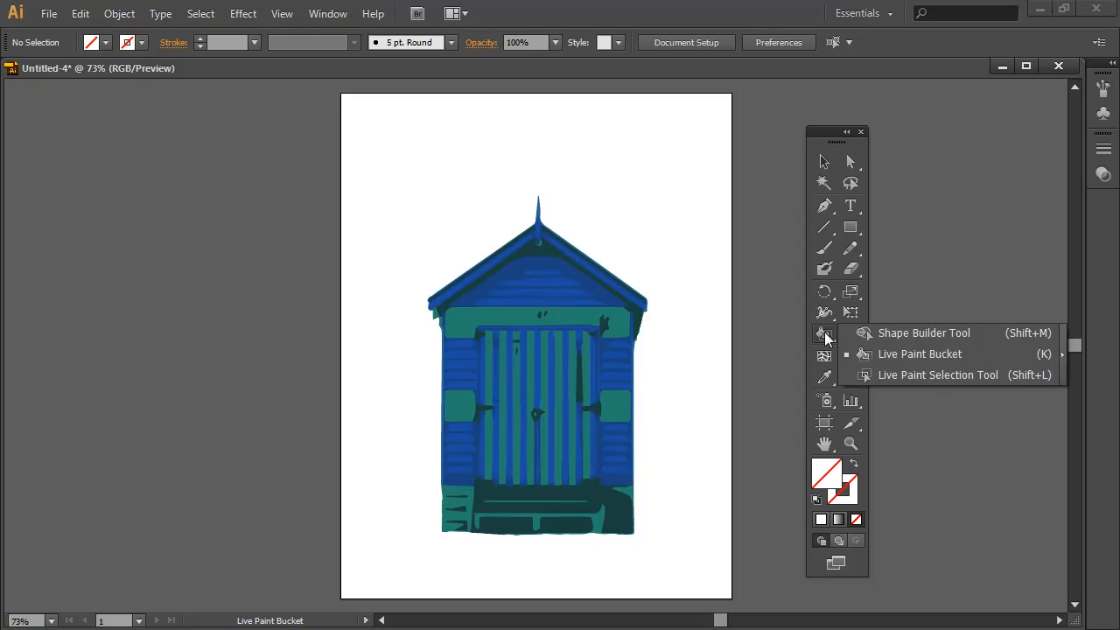
click(935, 358)
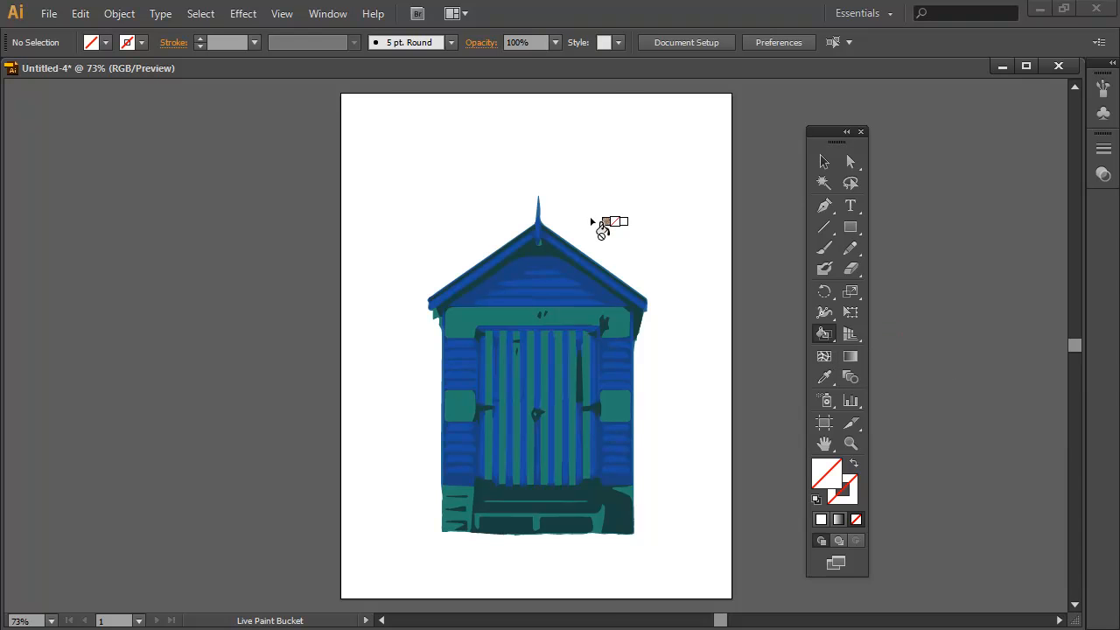
Display the document's Swatches and place them beside the floating tools
click(320, 13)
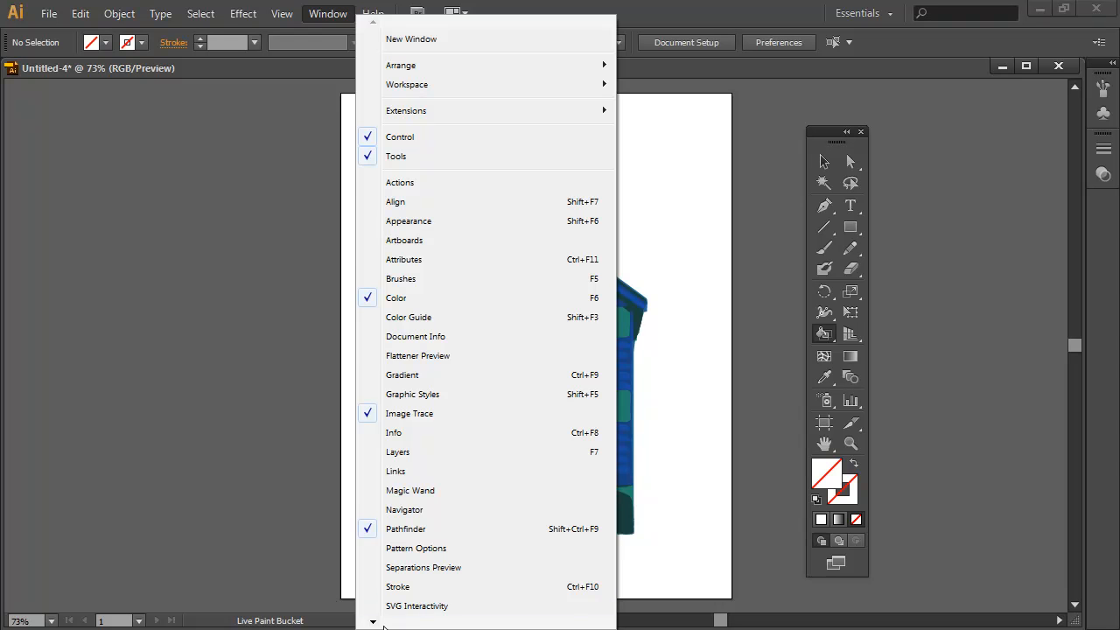
mouse_move(372, 622)
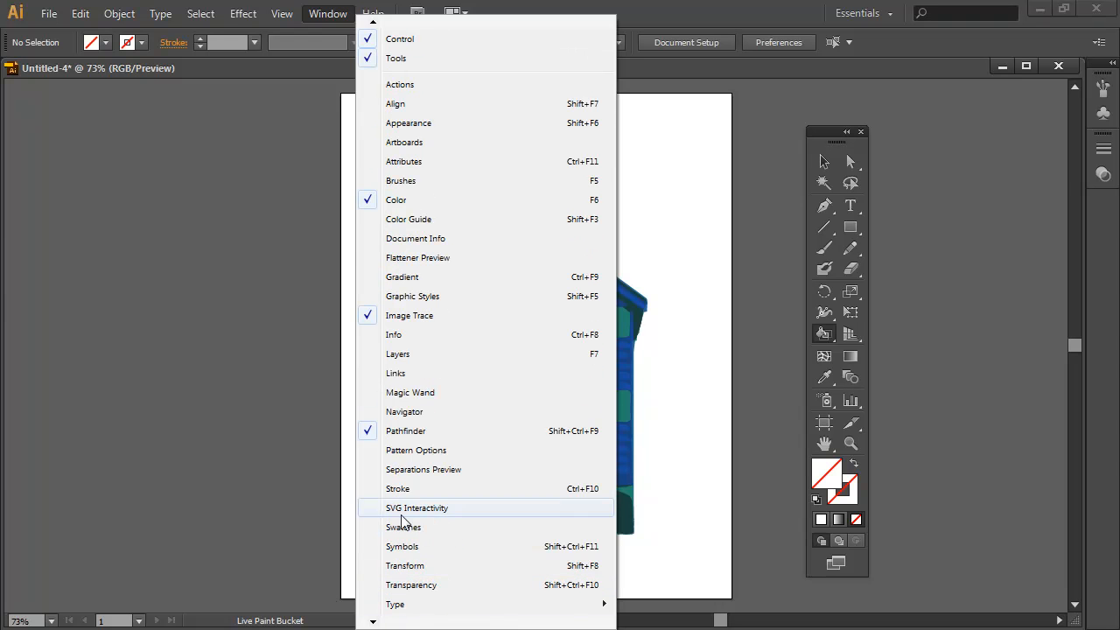
click(403, 528)
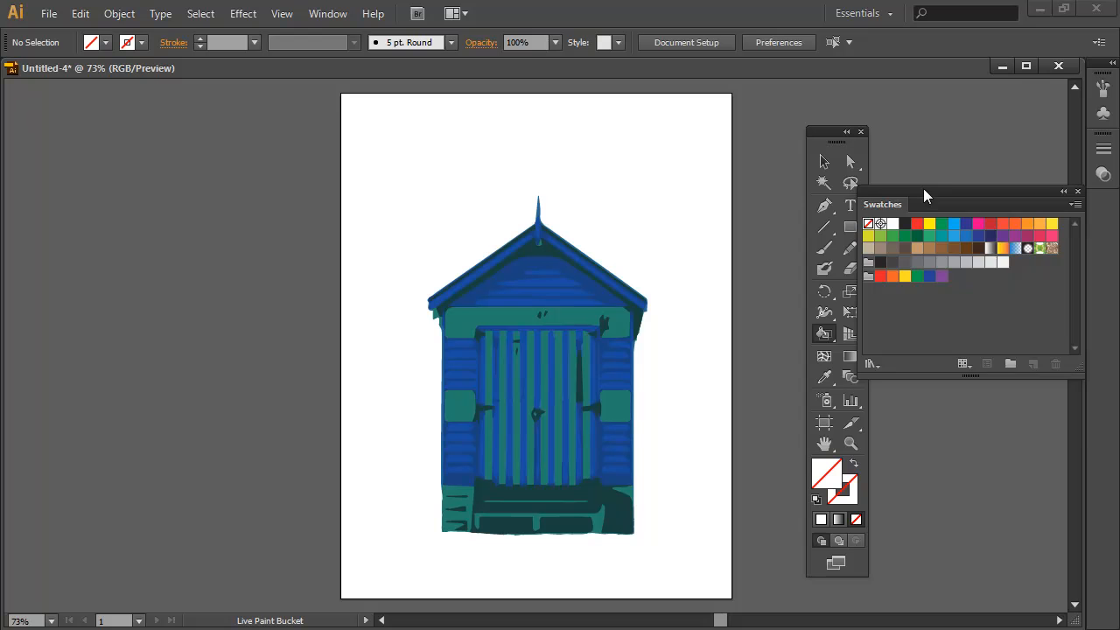
drag(923, 194, 945, 260)
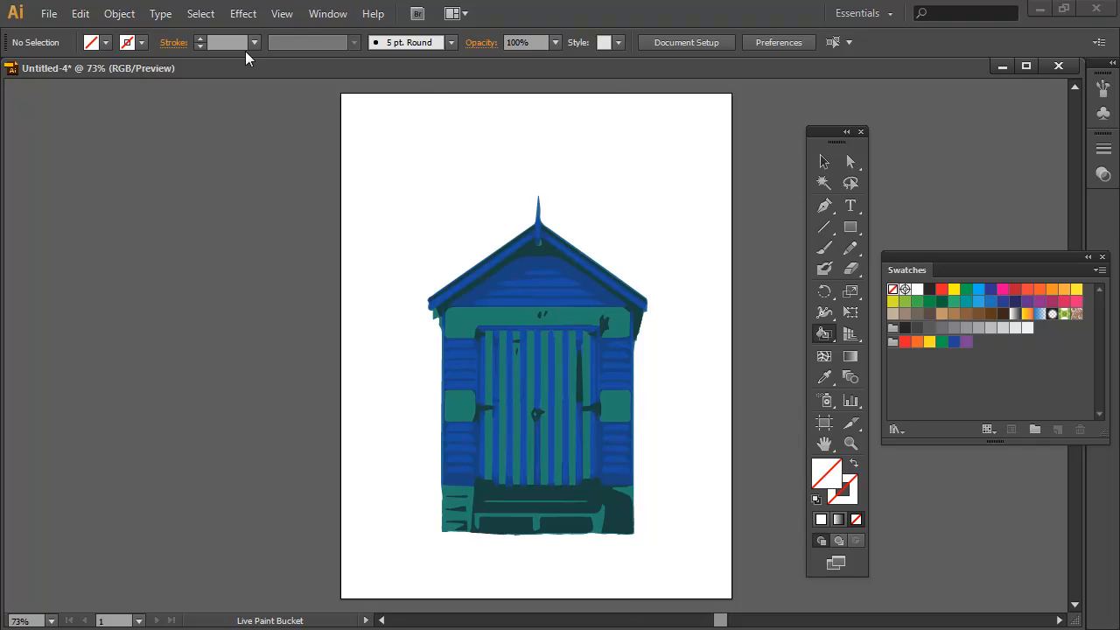
Add the iGadgets theme from Kuler's "summer" themes to the document swatches and close Kuler
click(323, 18)
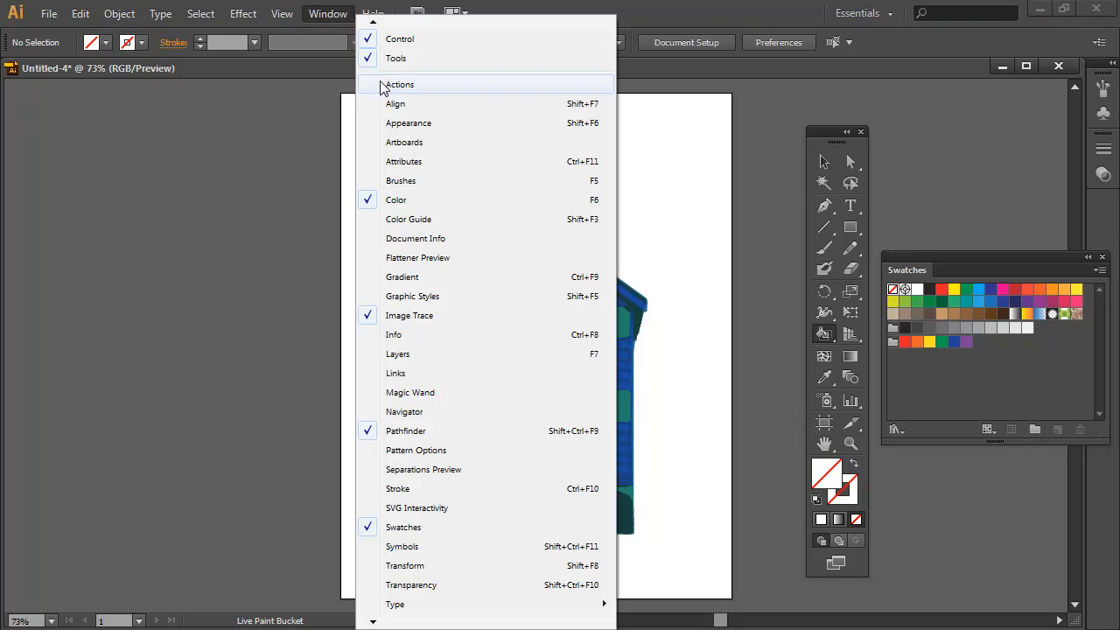
mouse_move(375, 23)
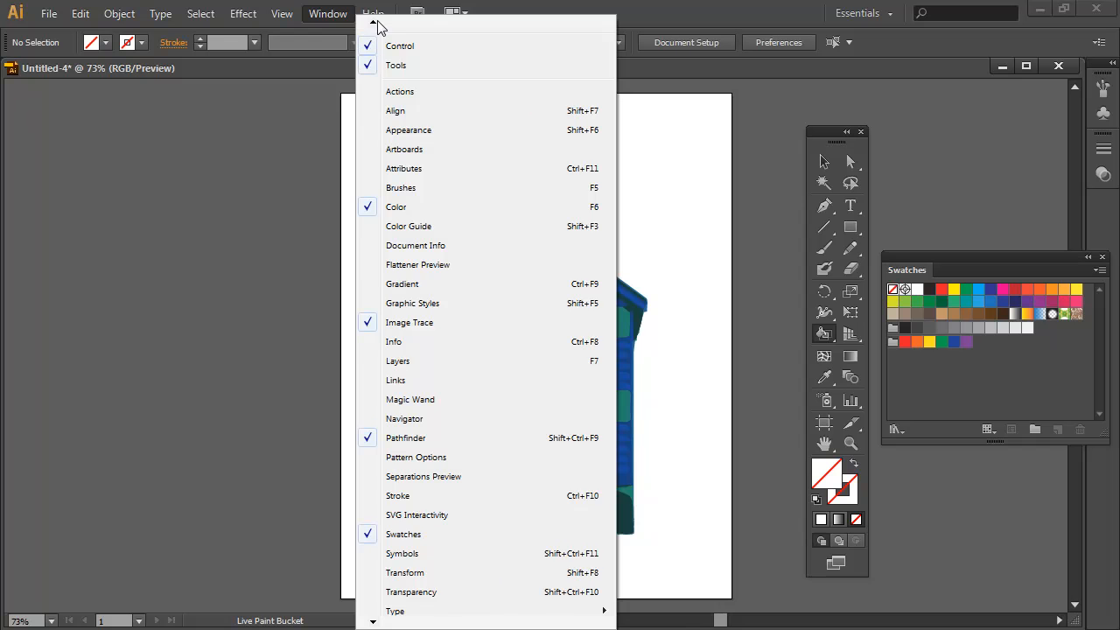
mouse_move(391, 93)
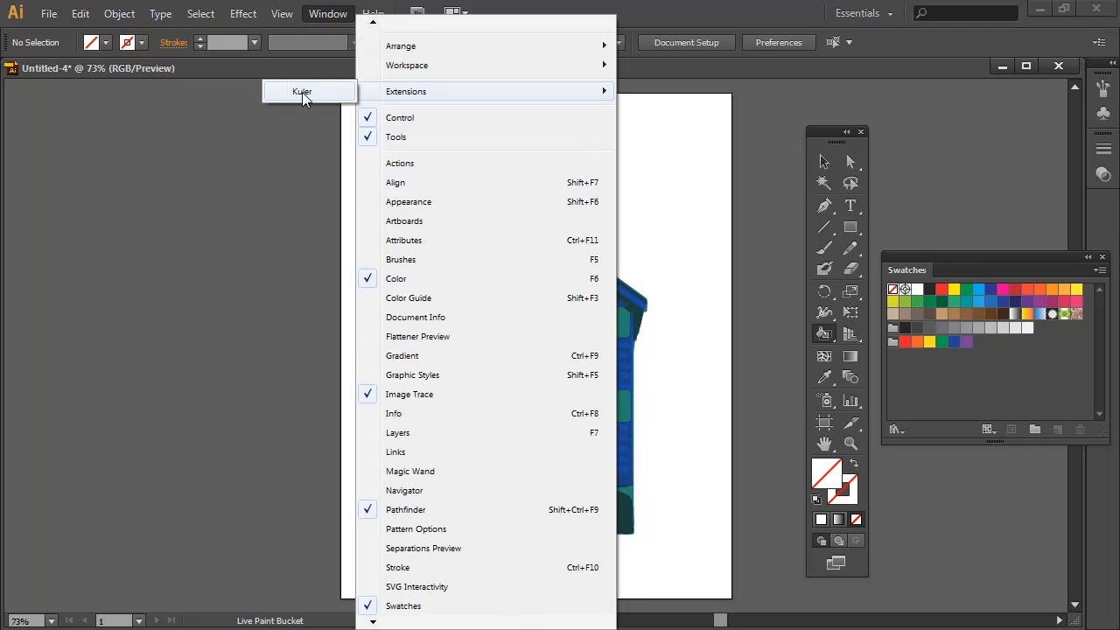
click(301, 92)
drag(850, 109, 807, 80)
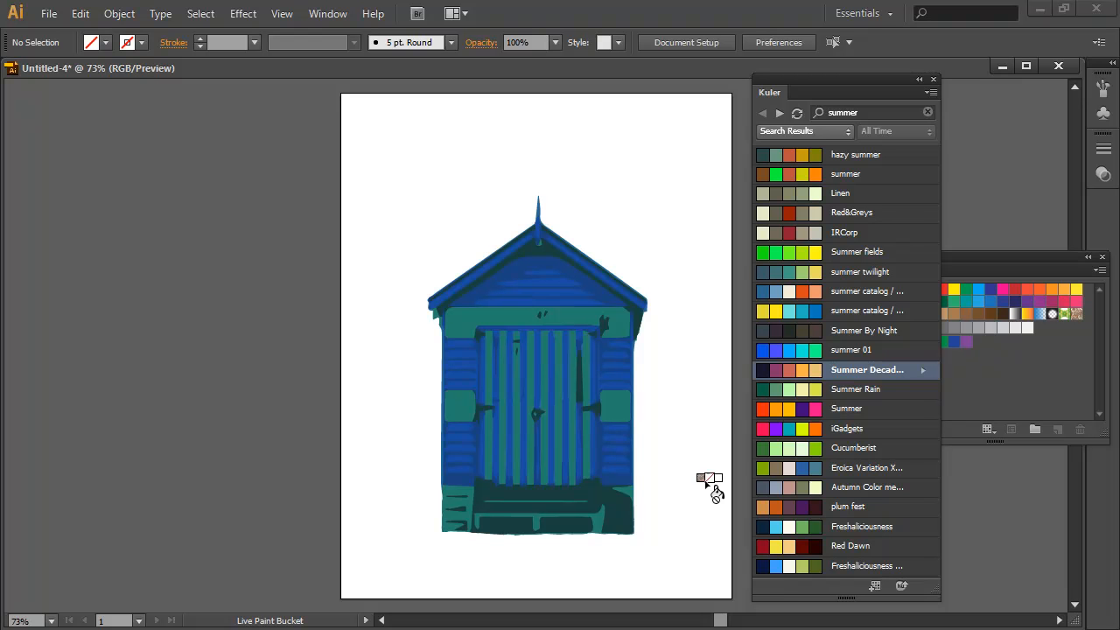
click(799, 432)
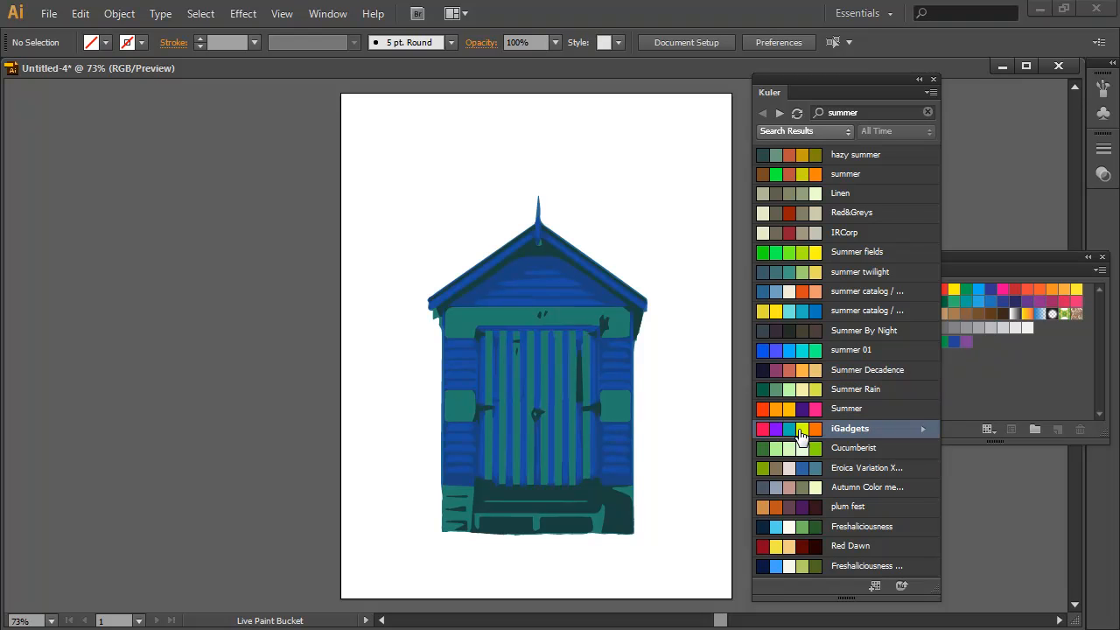
click(923, 434)
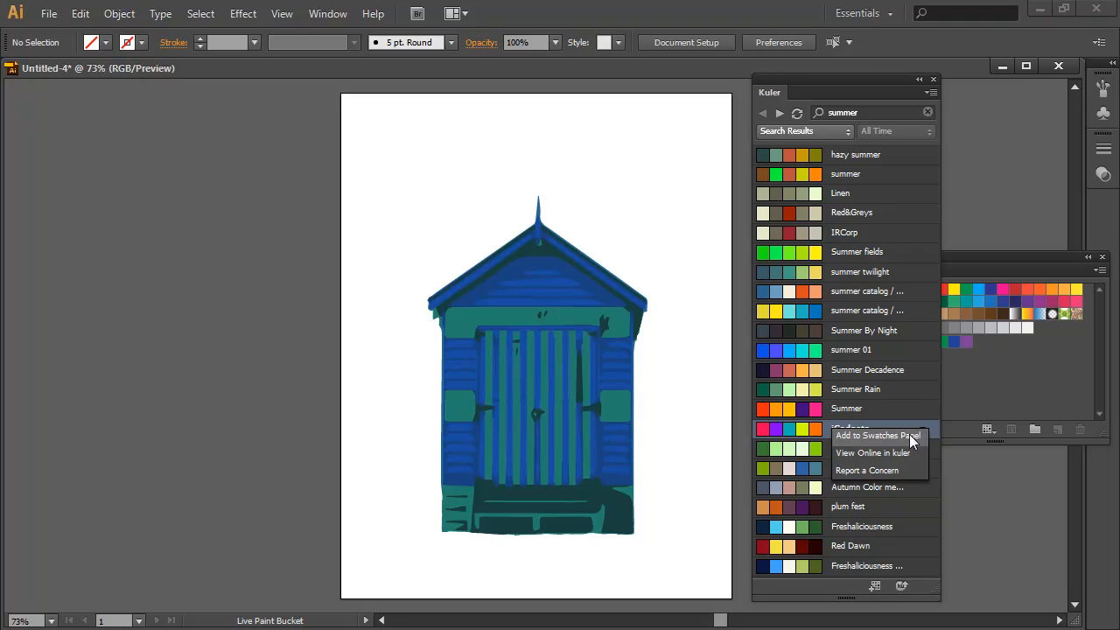
click(909, 434)
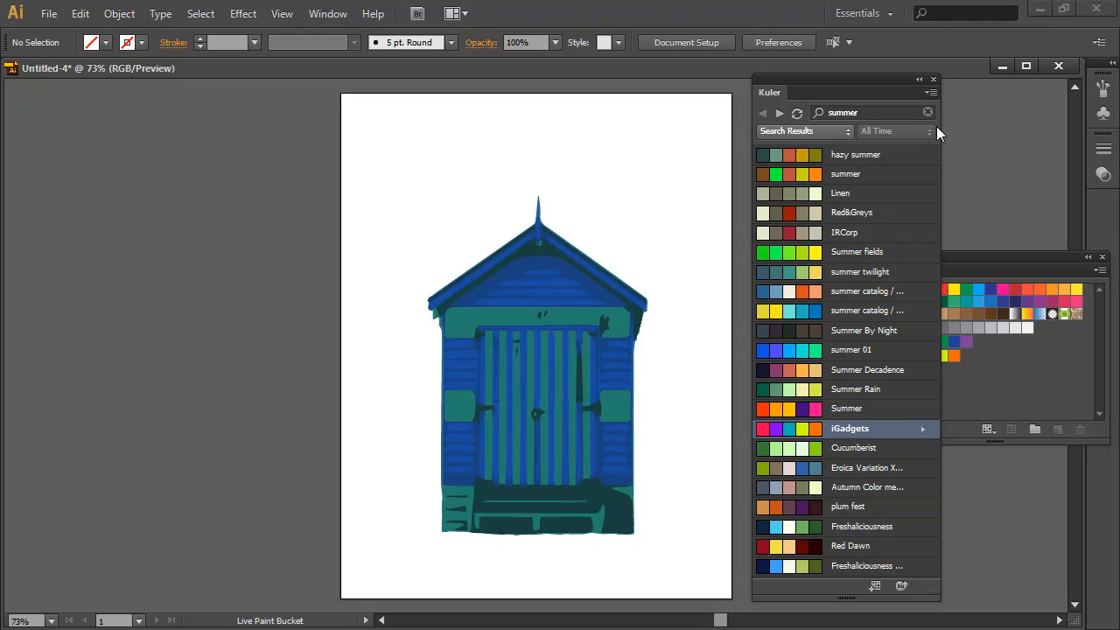
click(933, 80)
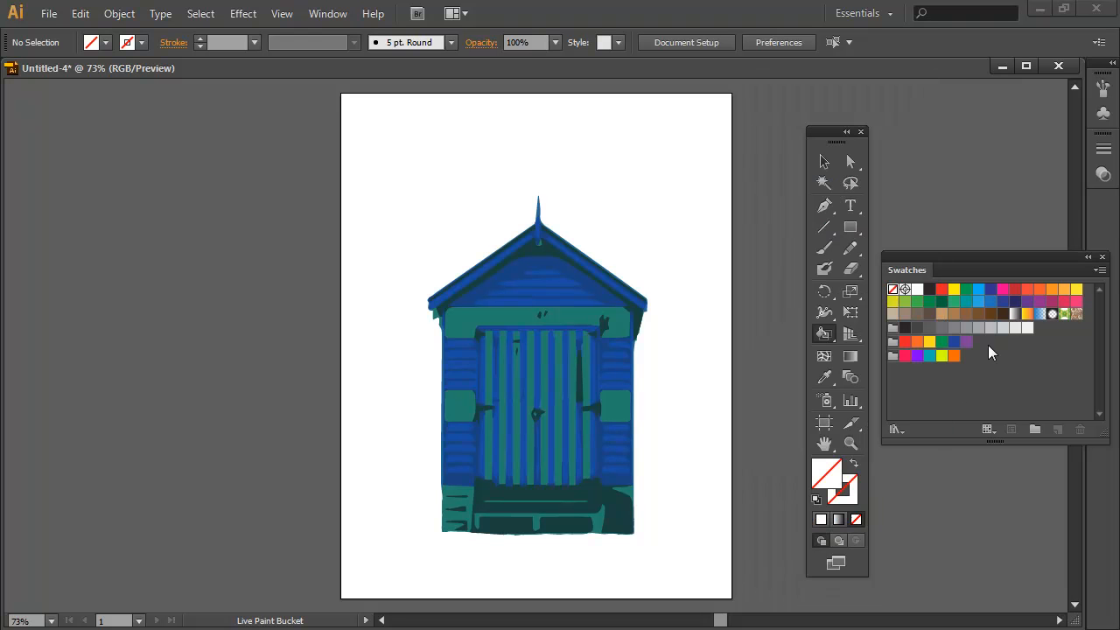
Fill the band above the door and the front base step with the iGadgets teal using the Live Paint Bucket
click(824, 338)
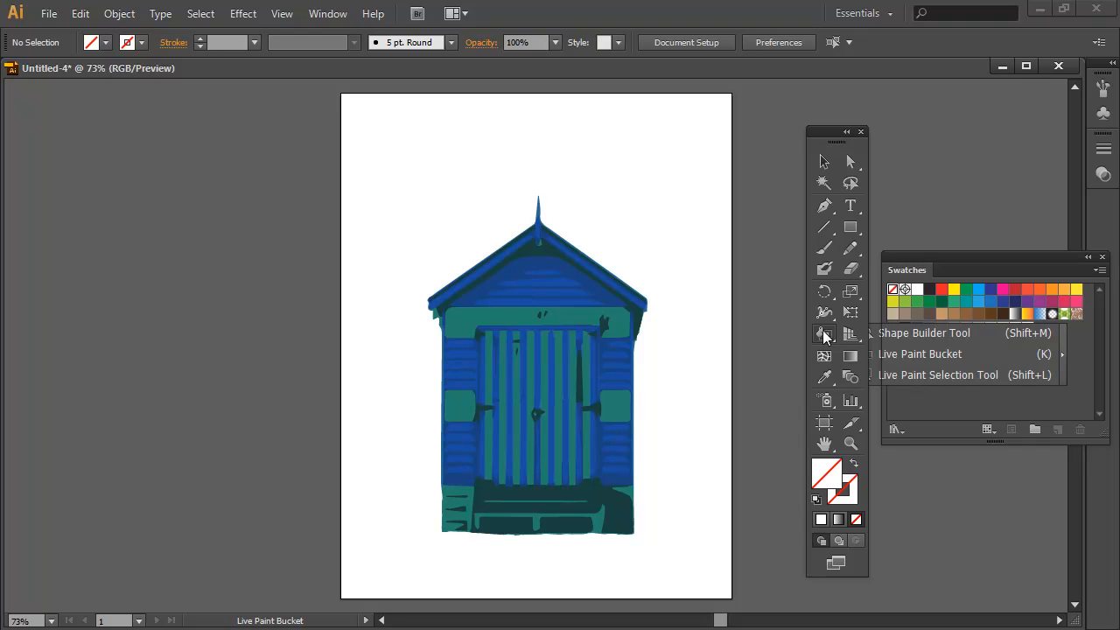
click(929, 356)
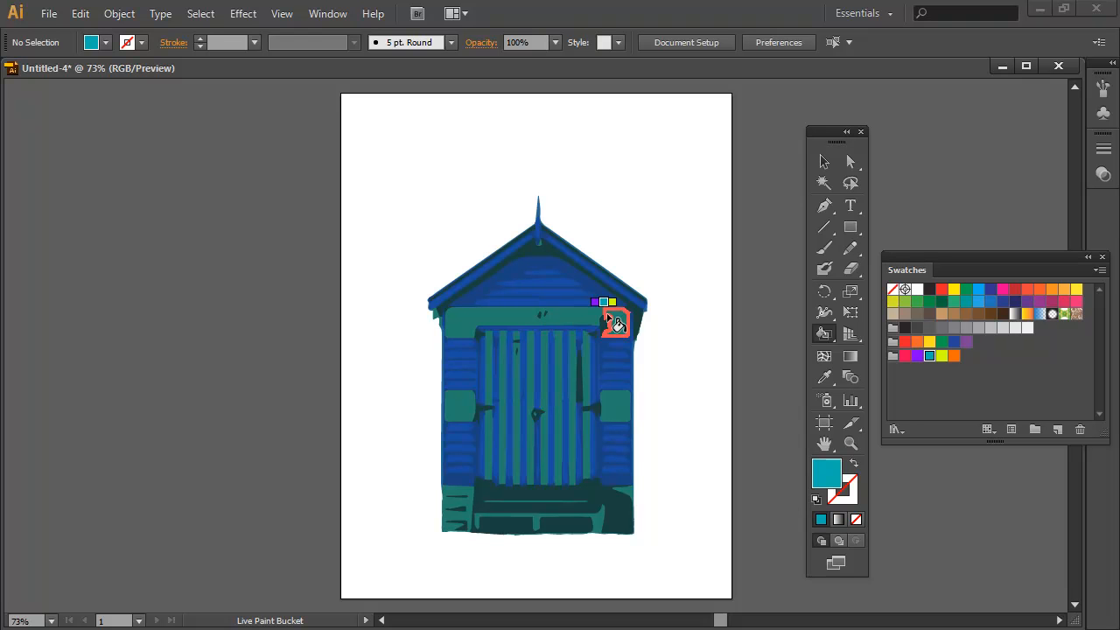
click(502, 315)
click(564, 317)
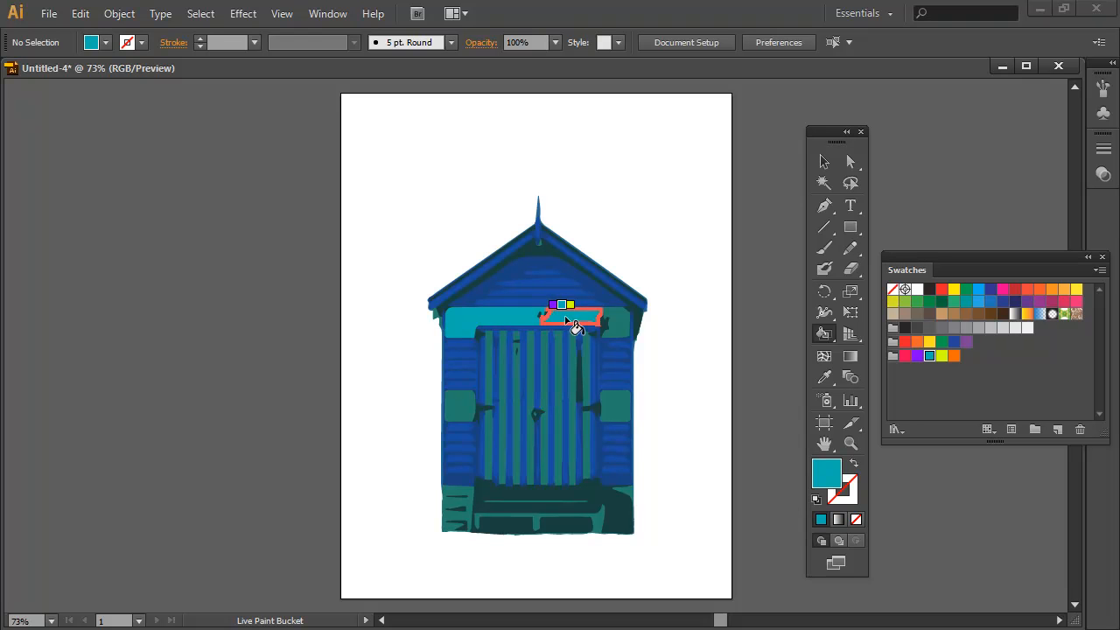
click(618, 327)
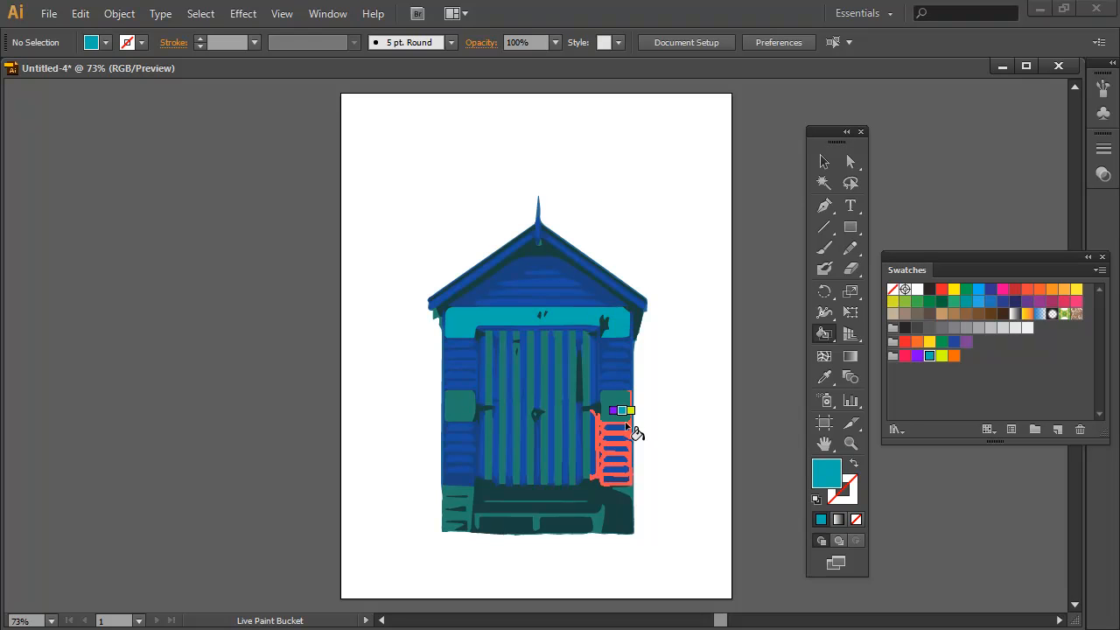
click(603, 511)
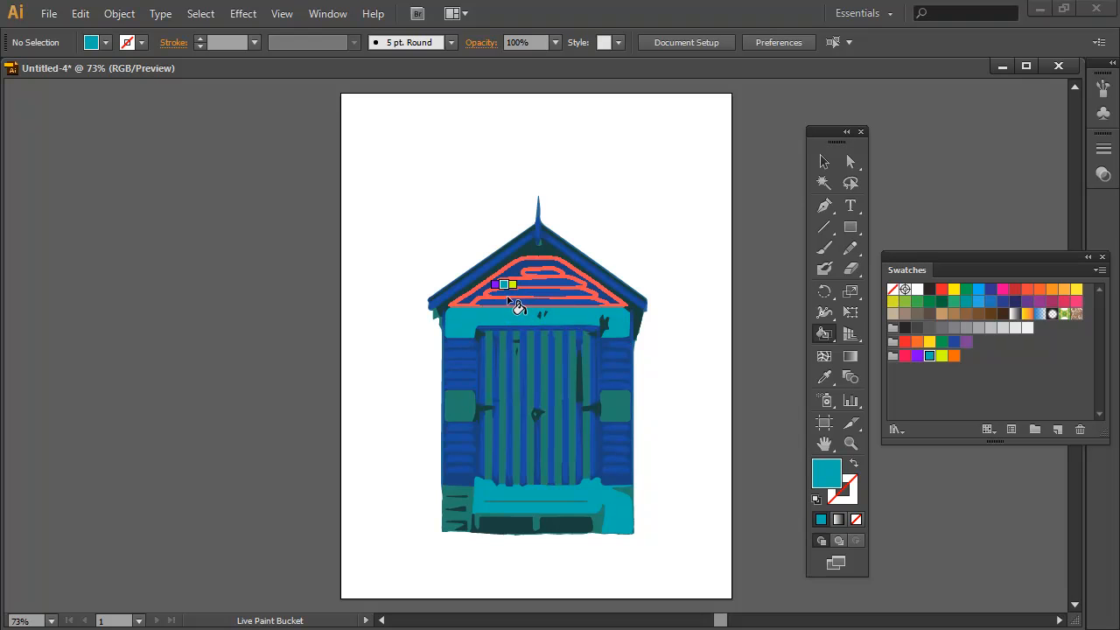
Fill the gable, side walls and door frame areas with the iGadgets purple
key(Left)
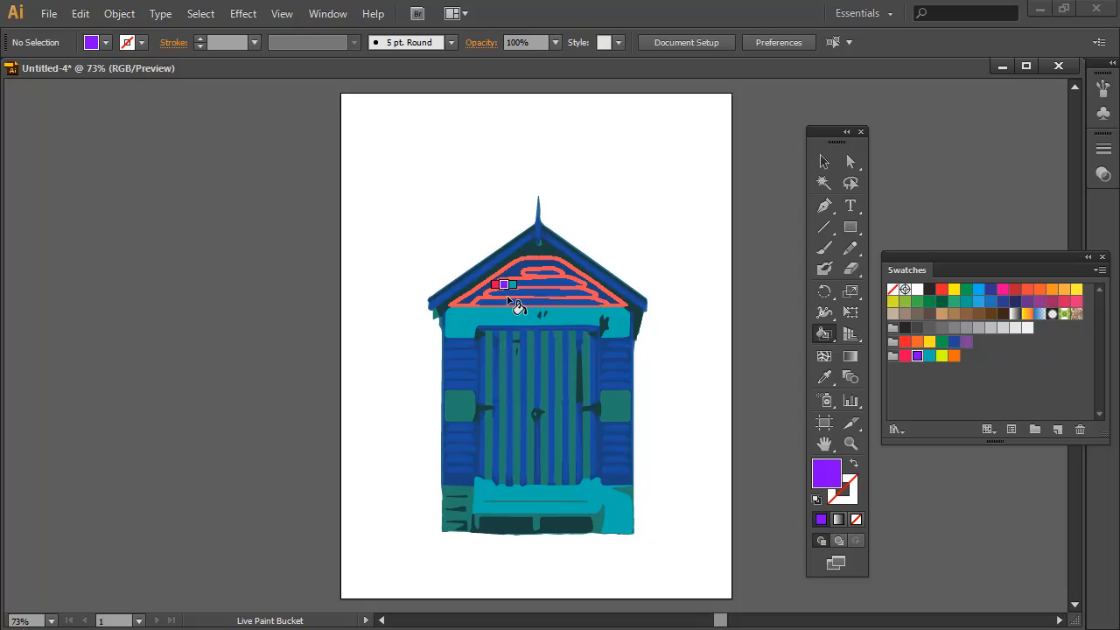
click(509, 299)
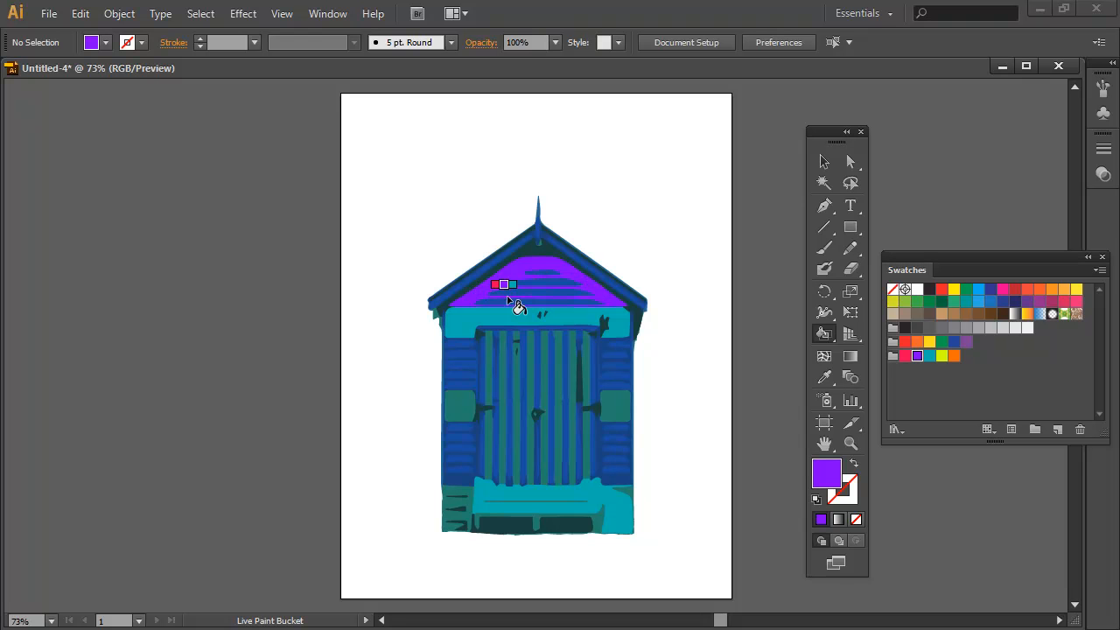
click(468, 450)
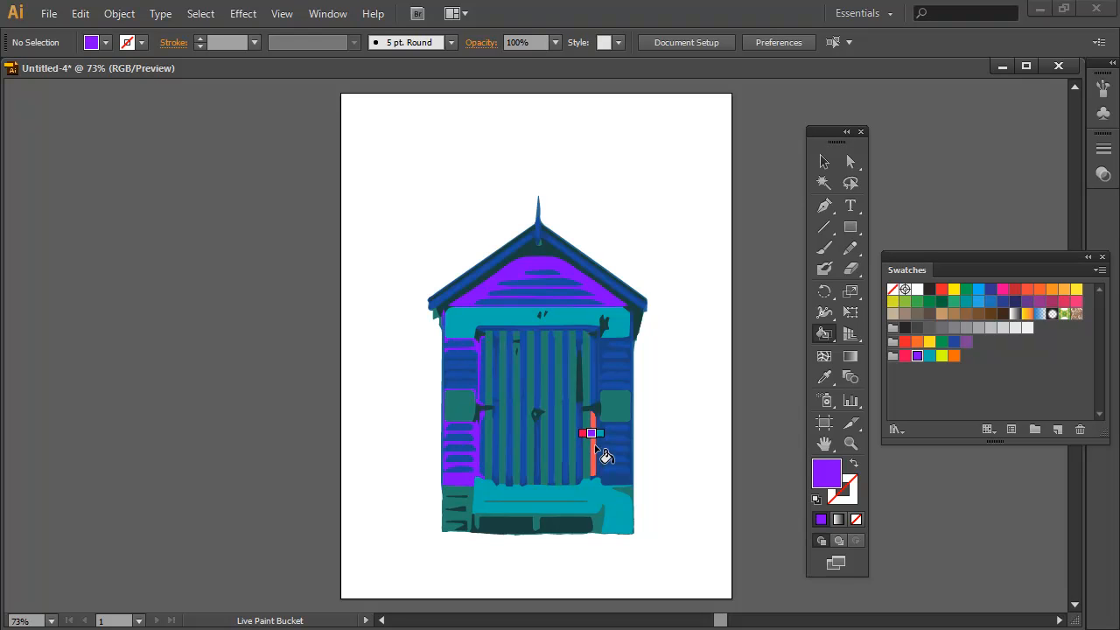
click(607, 454)
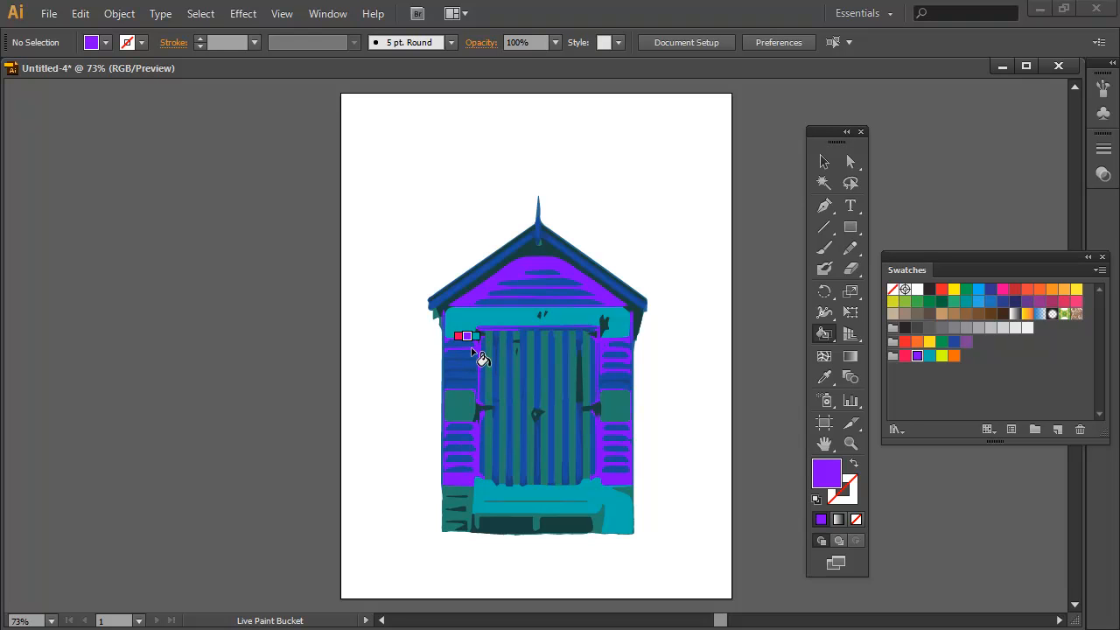
Recolor the front base step below the door with the iGadgets yellow-green
key(Right)
key(Right)
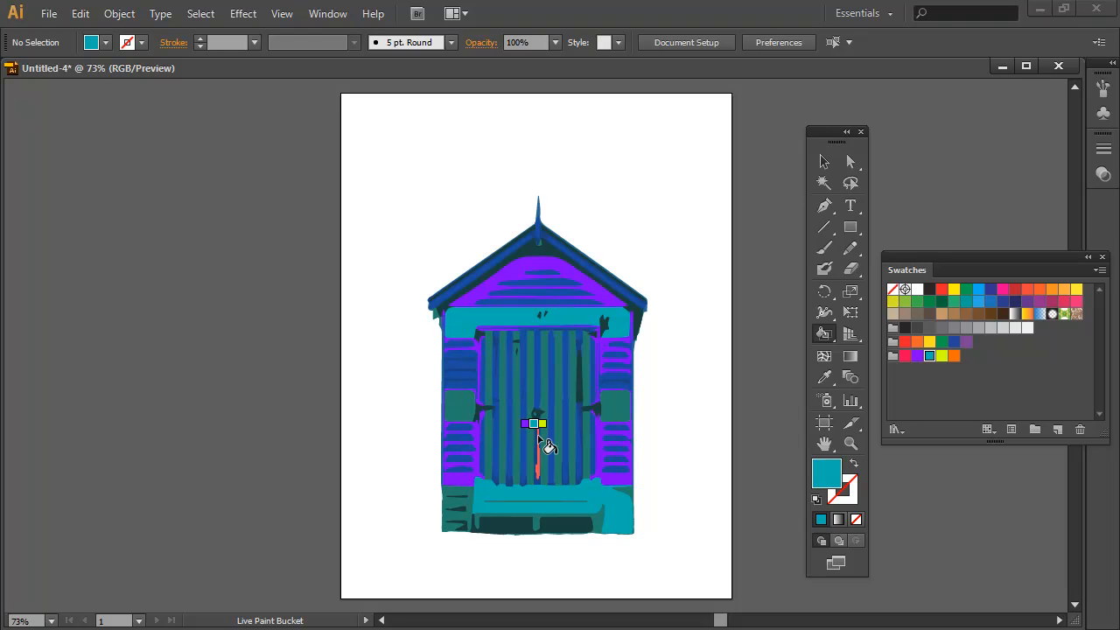
click(537, 497)
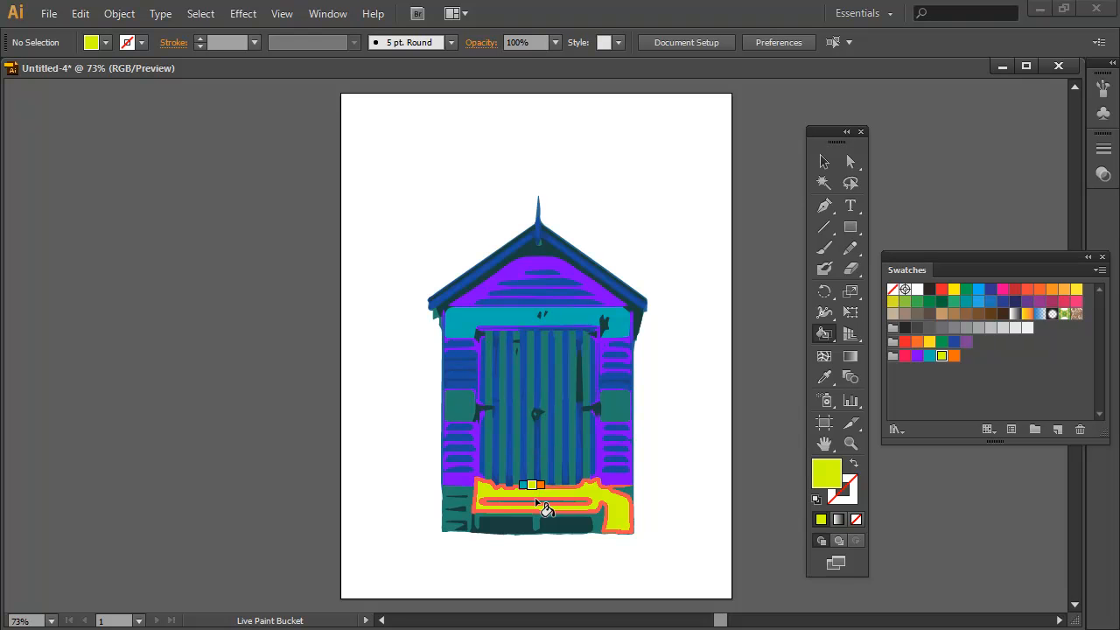
Fill the left base block and the two dark panels under the step with the iGadgets orange
key(Right)
click(464, 503)
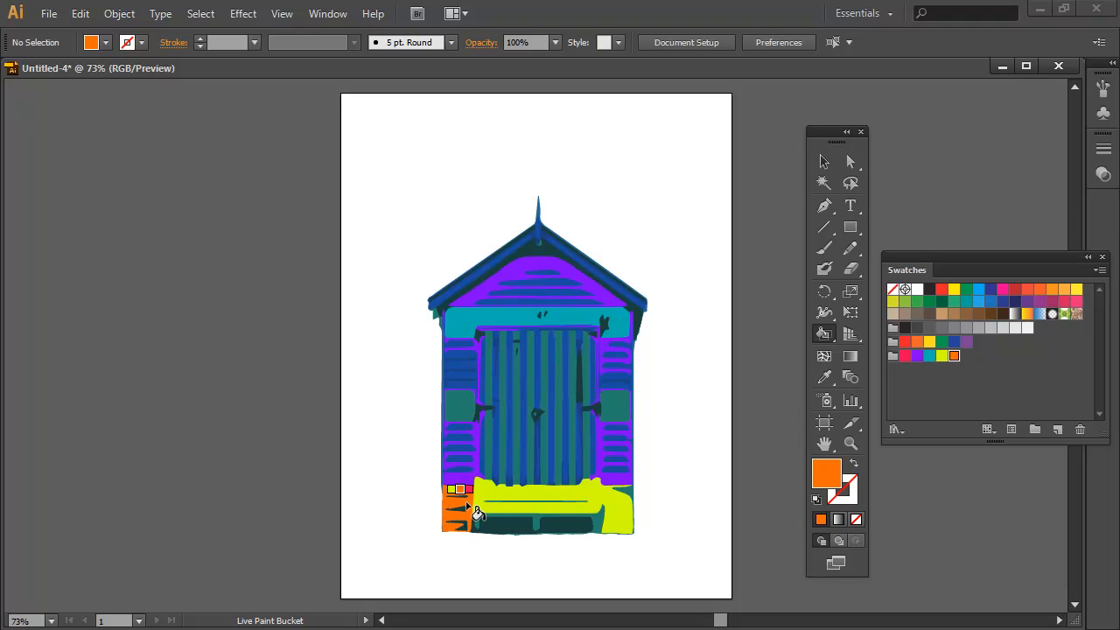
click(493, 522)
click(594, 531)
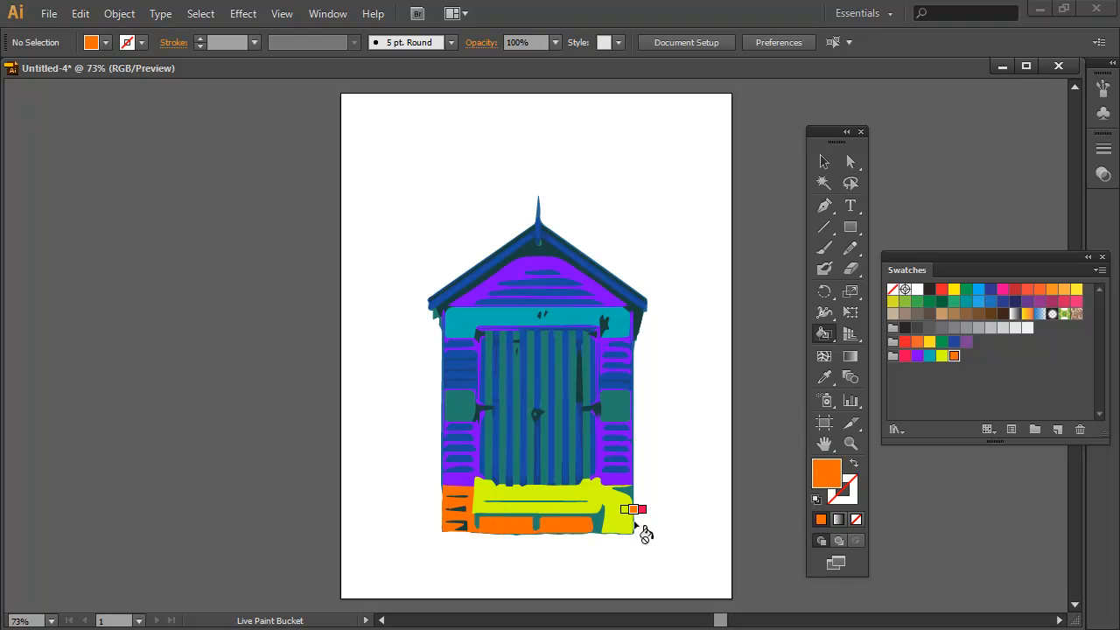
Fill the dark trim under the roof and the narrow dark strip on the door with the iGadgets pink
key(Right)
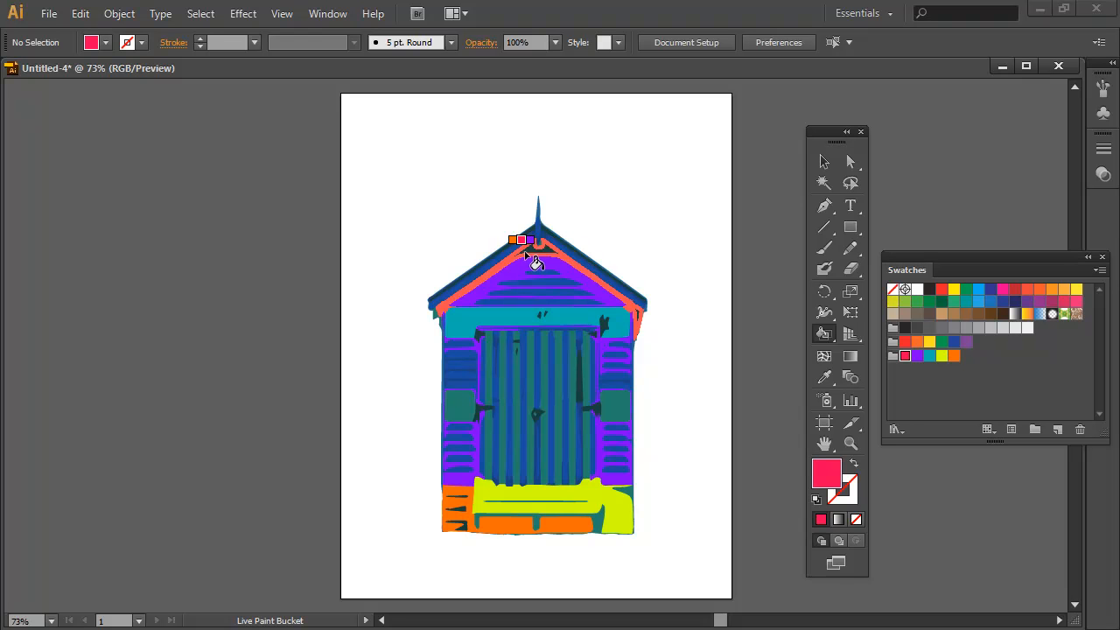
click(528, 247)
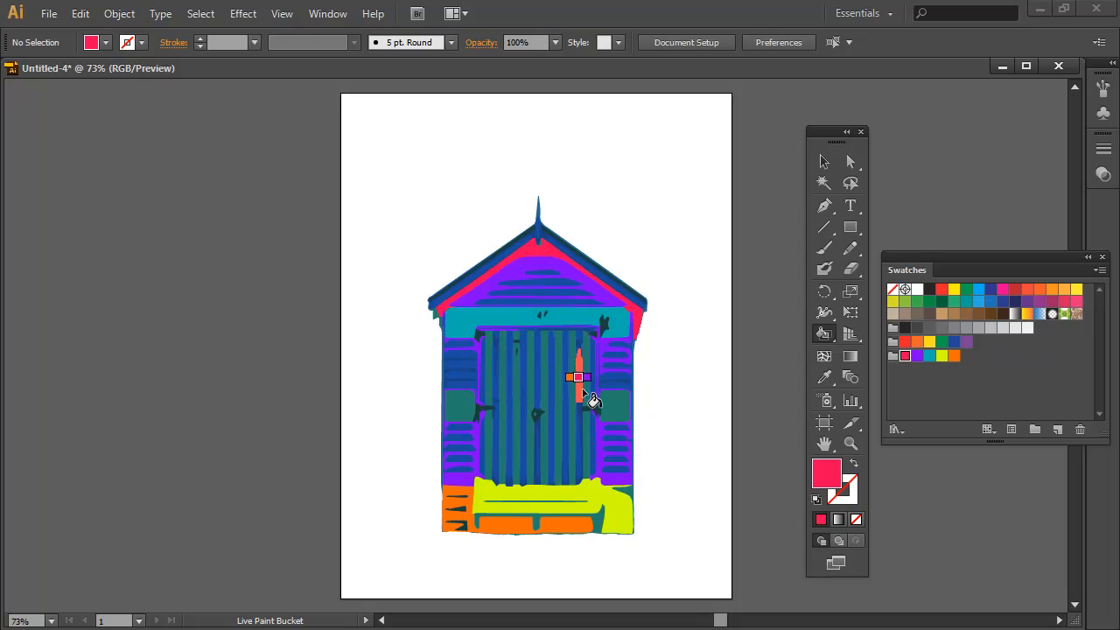
key(Right)
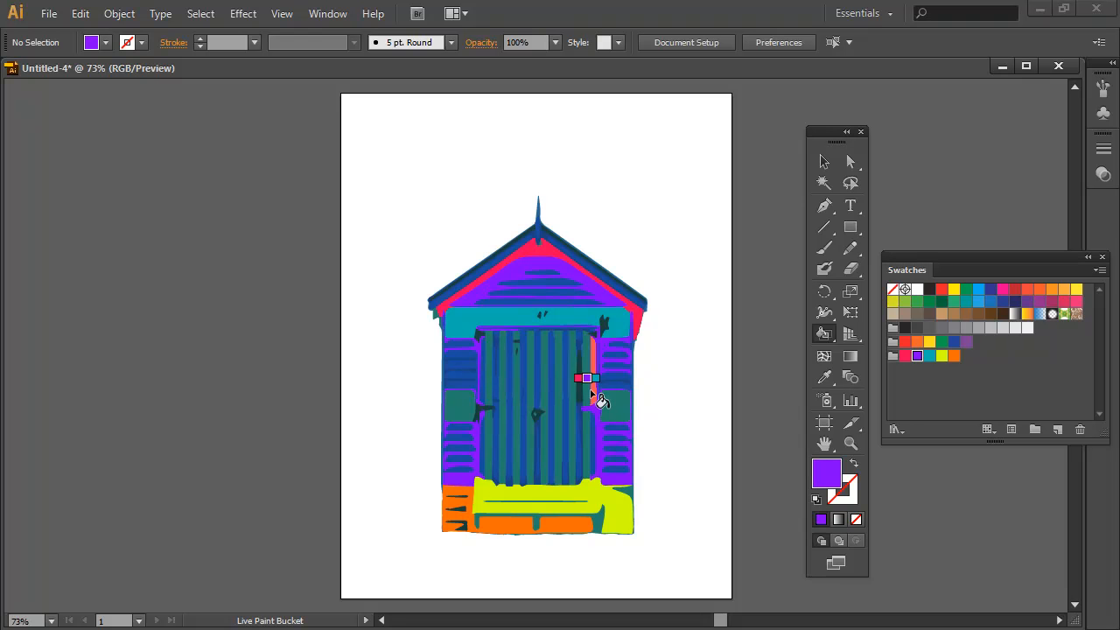
key(Right)
key(Right)
key(Right)
key(Right)
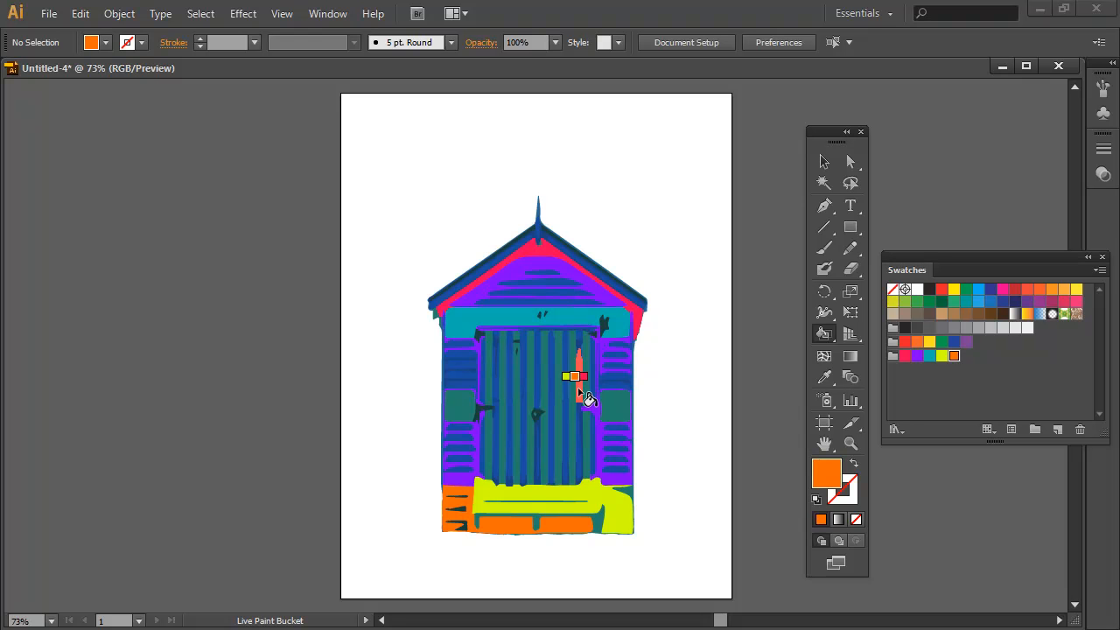
click(580, 394)
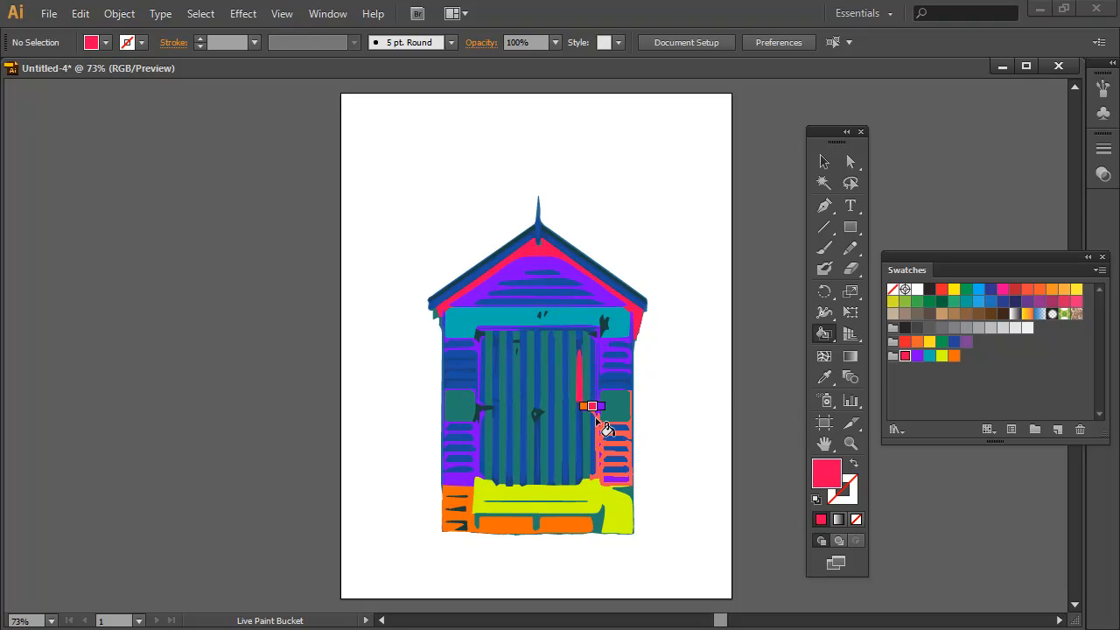
Fill the door hinges, the latch and the dark marks on the band above the door with pink
click(596, 410)
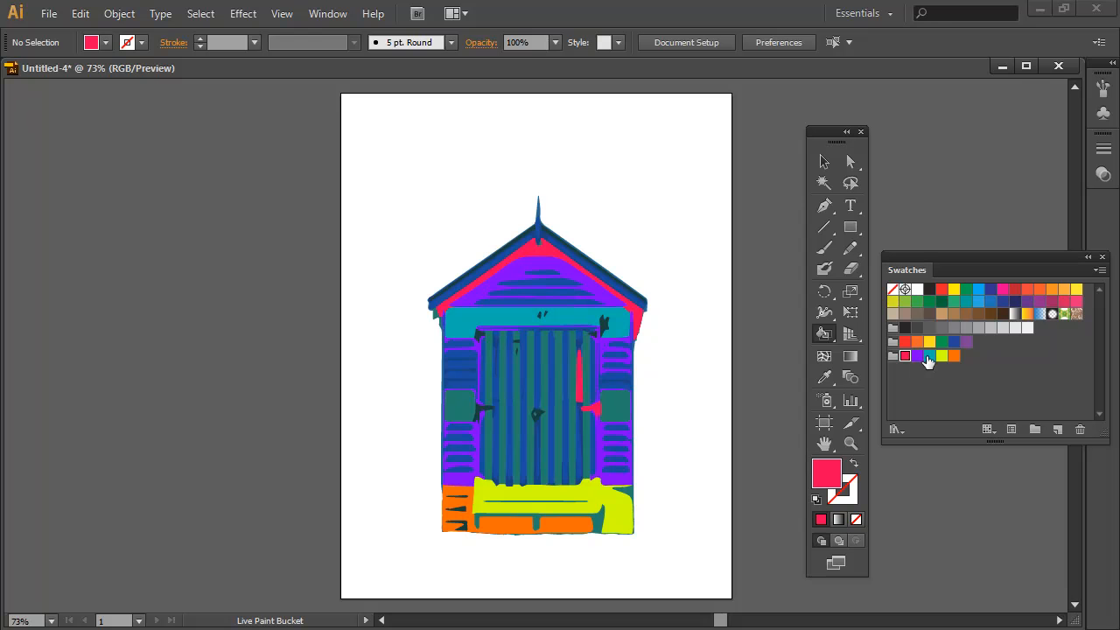
click(482, 412)
click(535, 413)
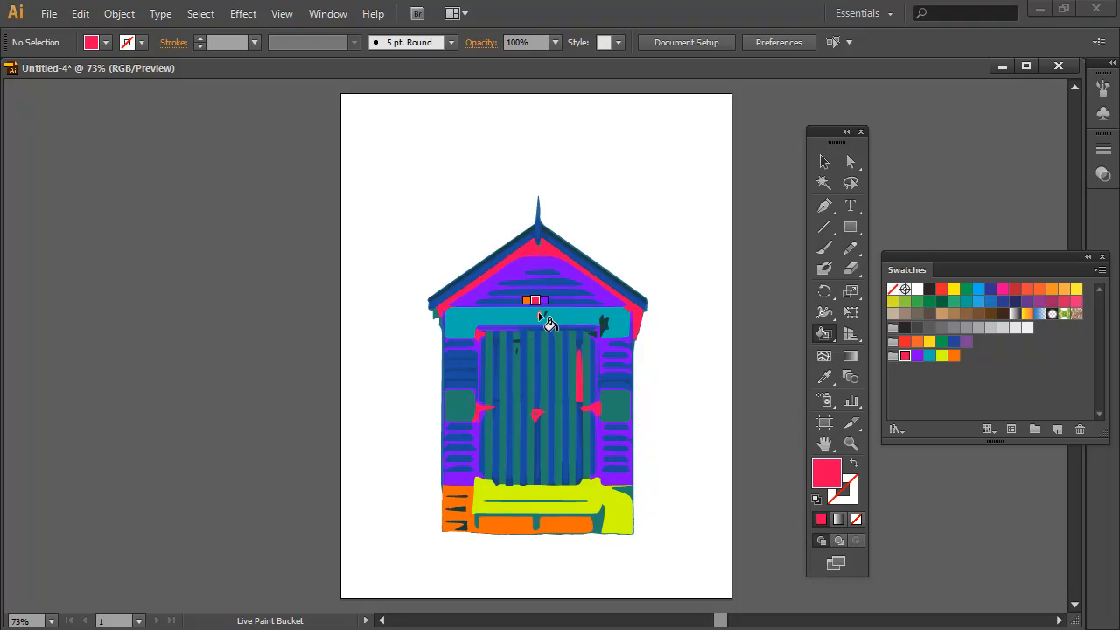
click(603, 331)
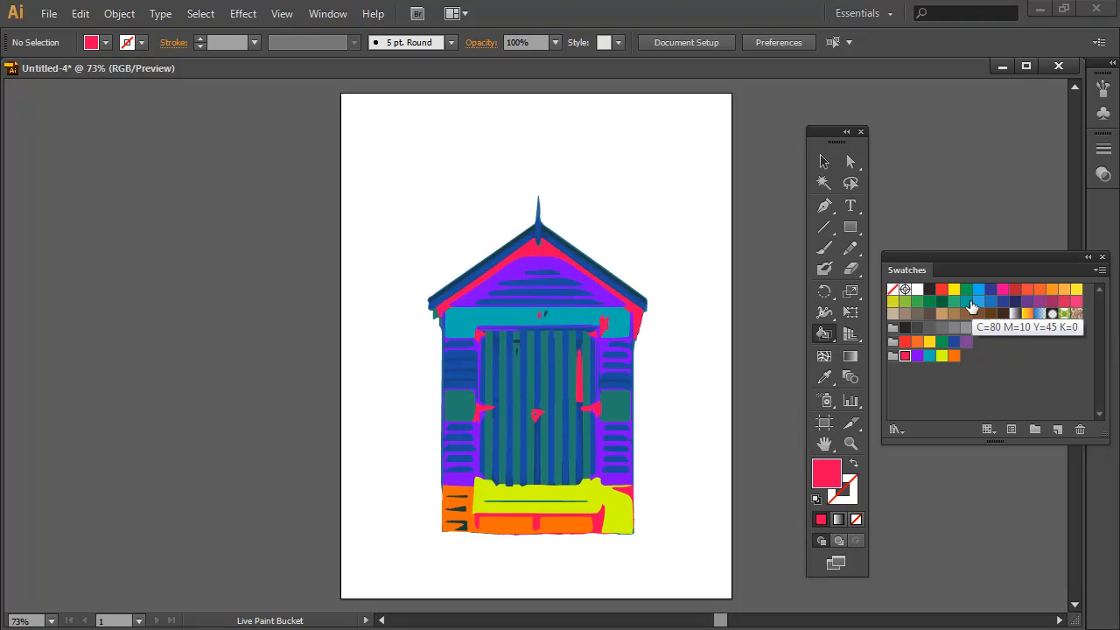
Fill the lower gable slats, the thin outer roof edge with the spire, and the lower right-hand wall slats with medium green
click(916, 302)
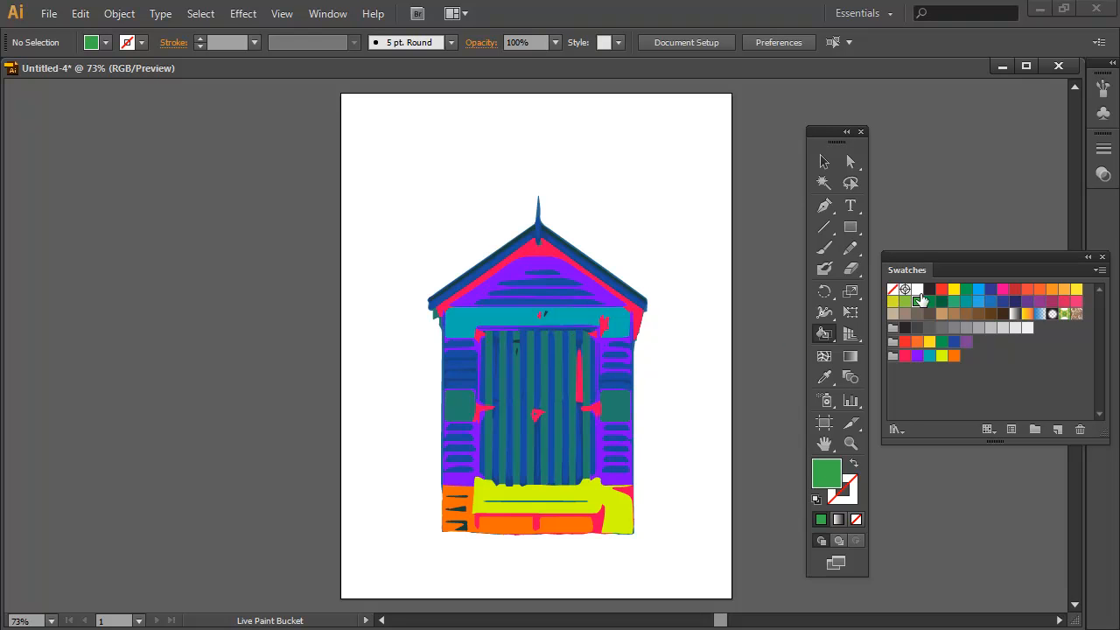
click(553, 293)
click(556, 302)
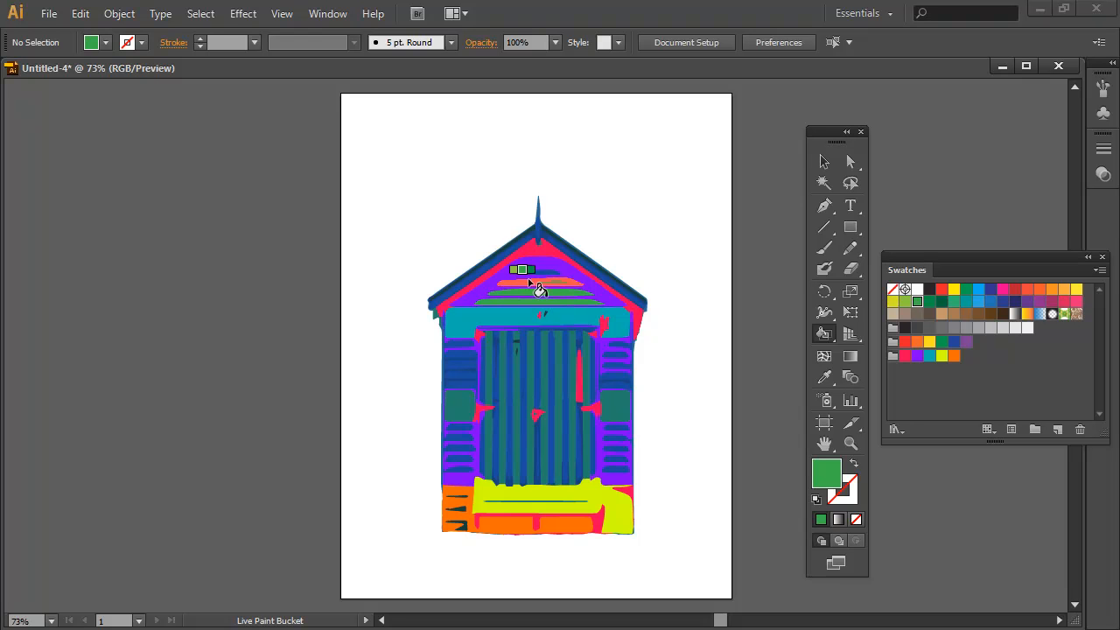
click(529, 281)
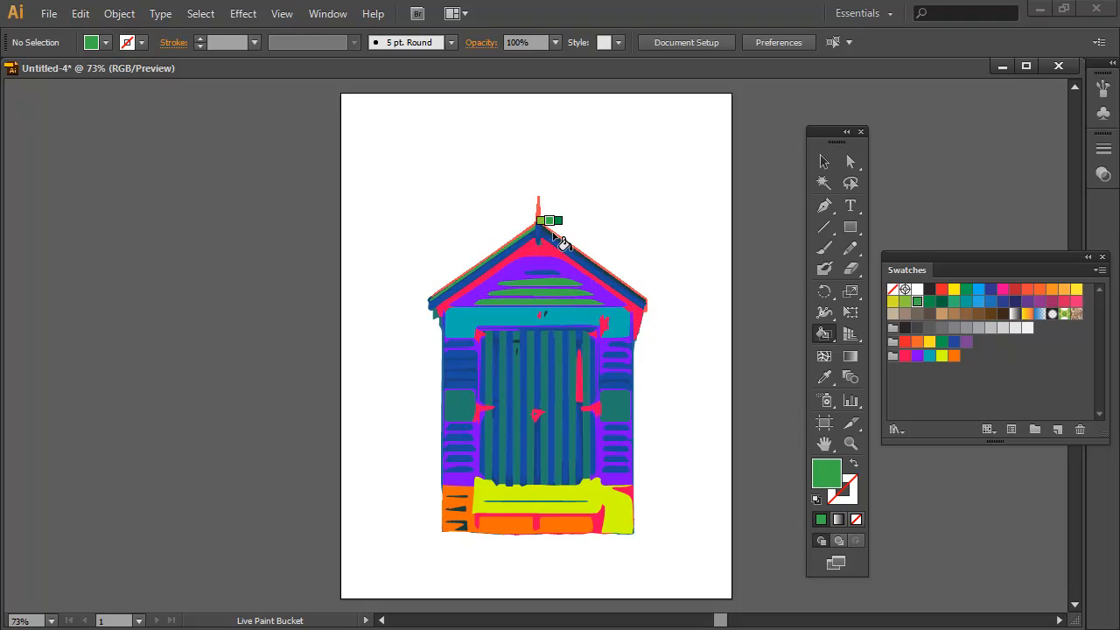
click(560, 240)
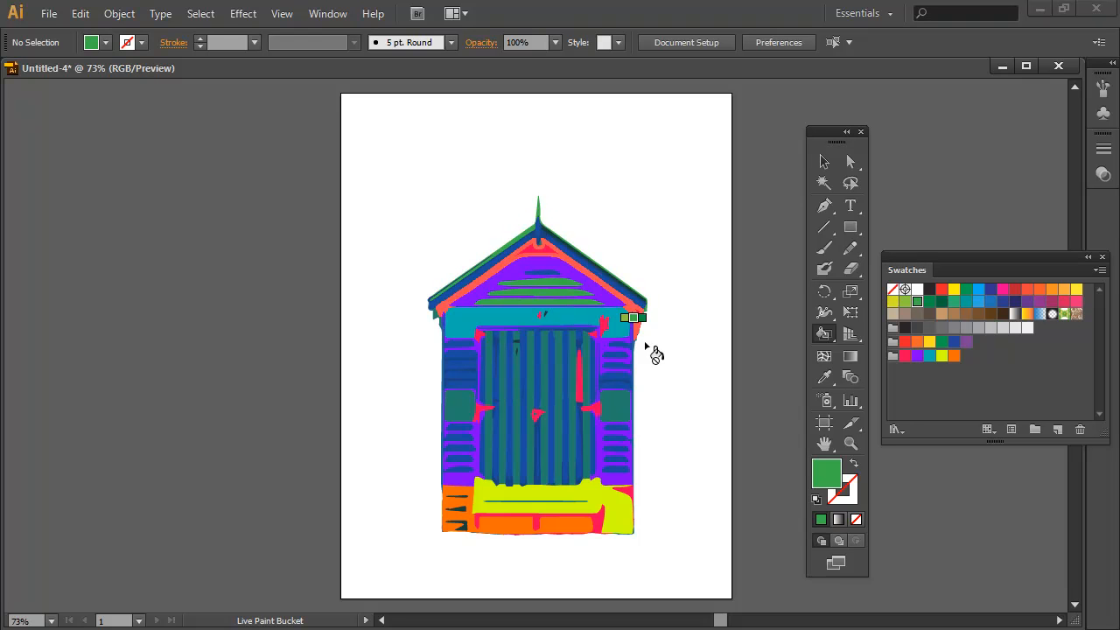
click(616, 428)
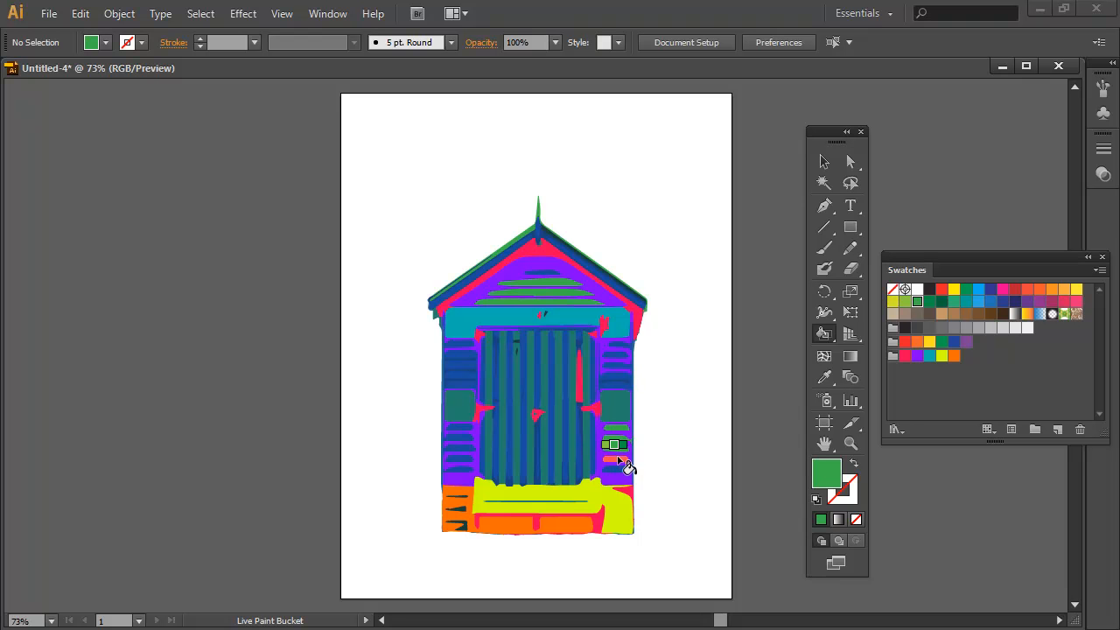
click(619, 459)
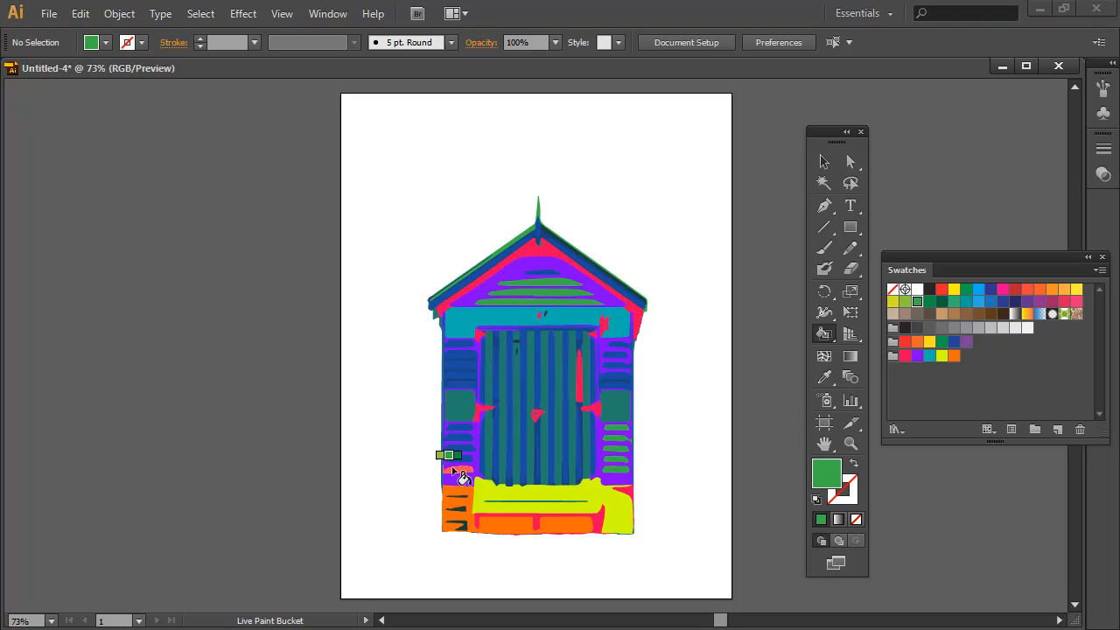
Fill alternate vertical stripes across the door with the same medium green
click(496, 449)
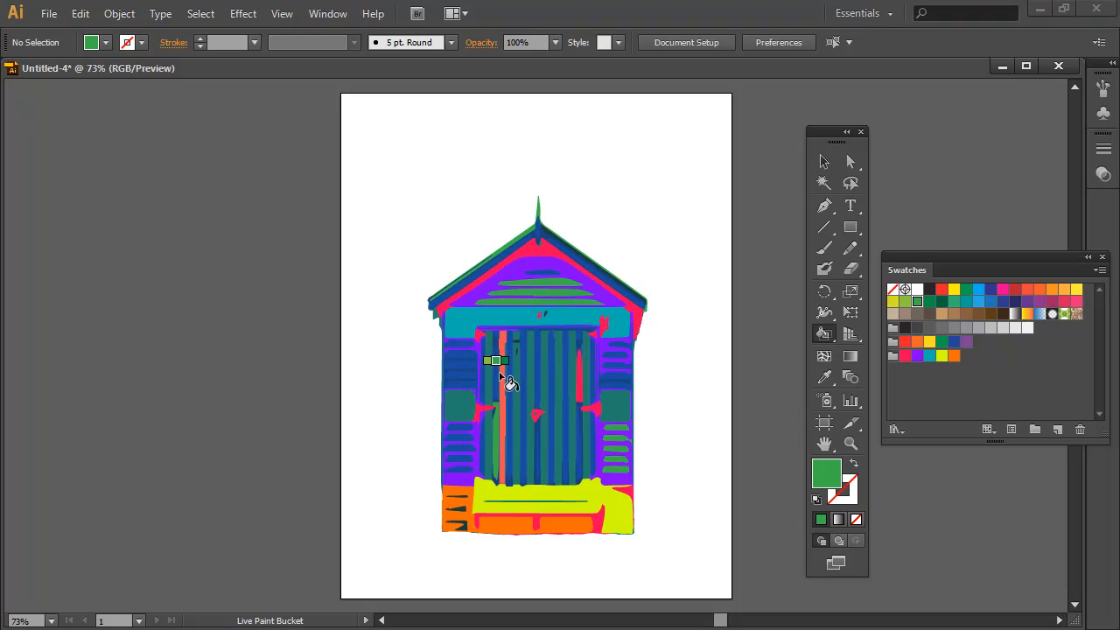
click(501, 377)
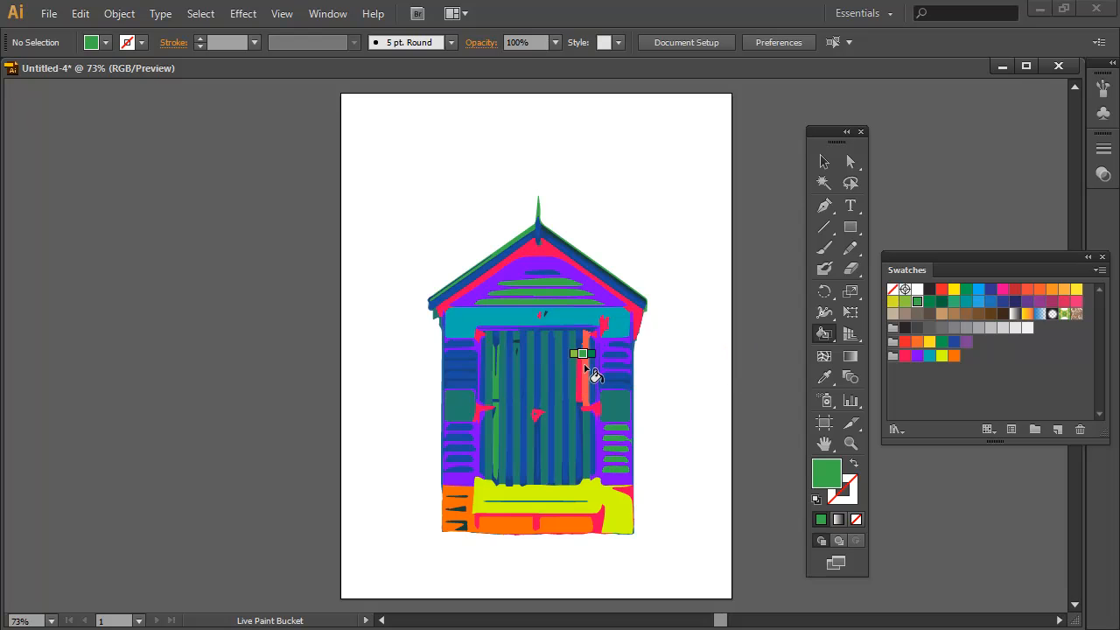
click(535, 352)
click(523, 357)
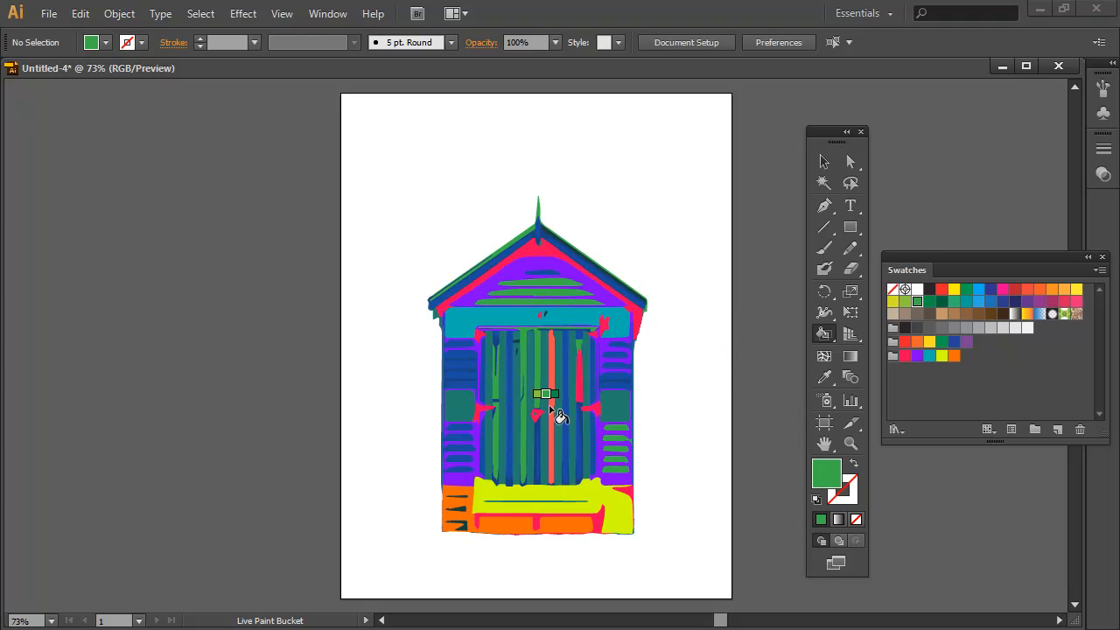
click(550, 407)
click(567, 432)
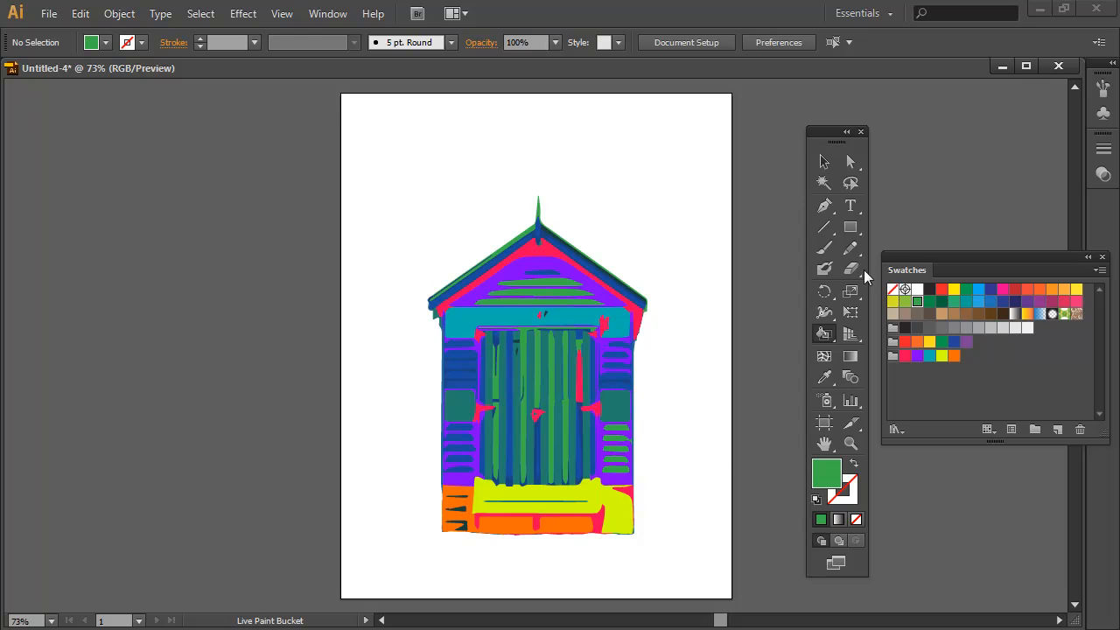
Select the whole bathing box and create Color Group 1 from the selected artwork, including swatches for tints
click(825, 162)
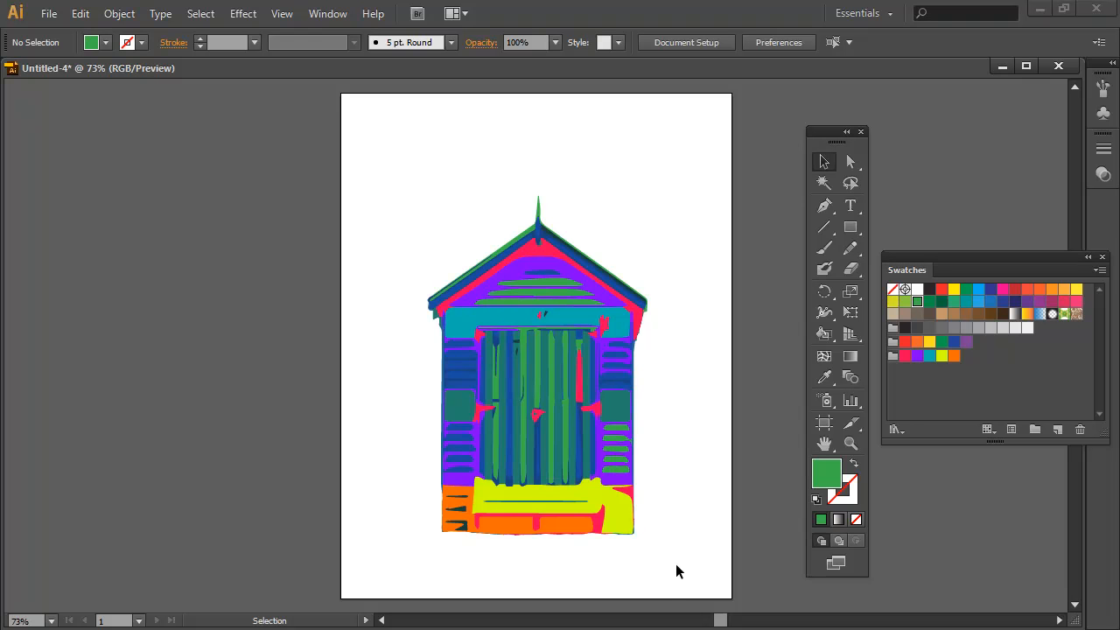
drag(675, 565, 383, 143)
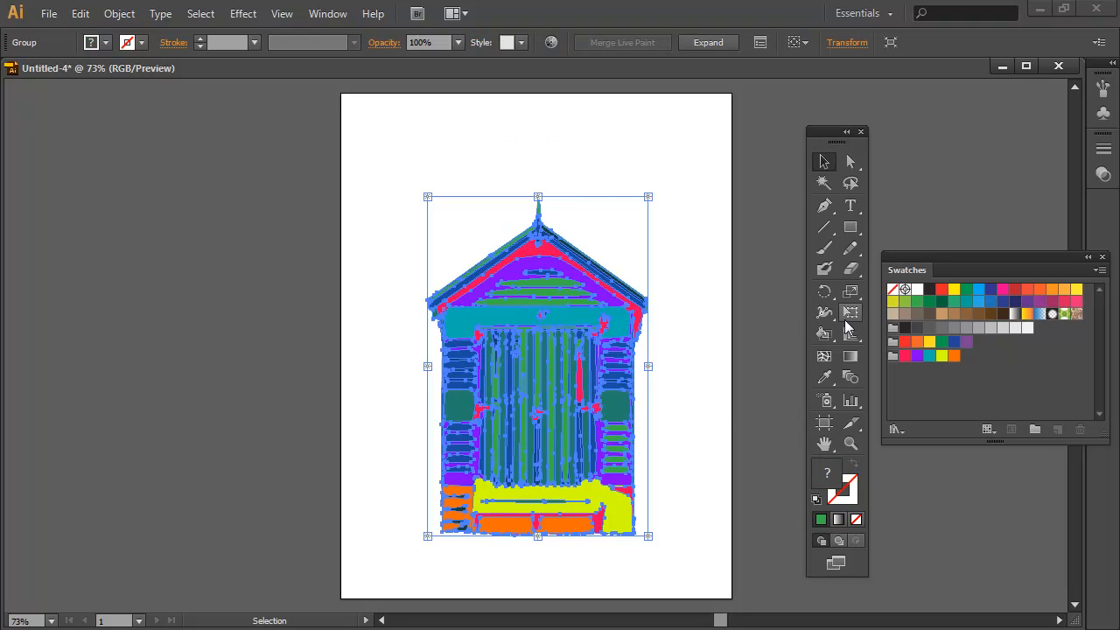
click(1035, 430)
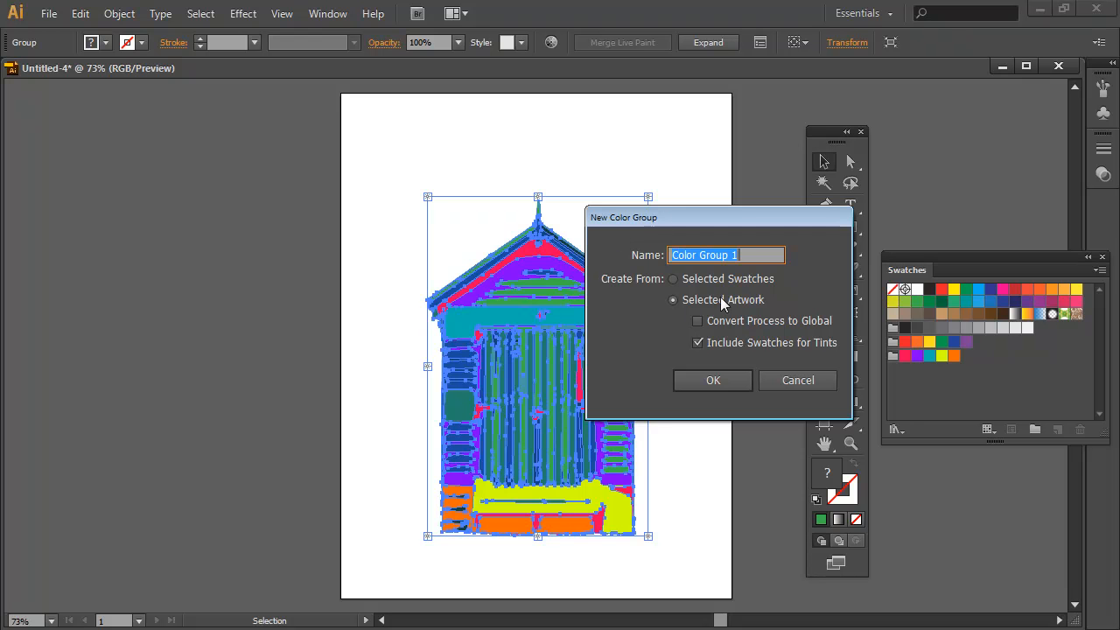
click(716, 381)
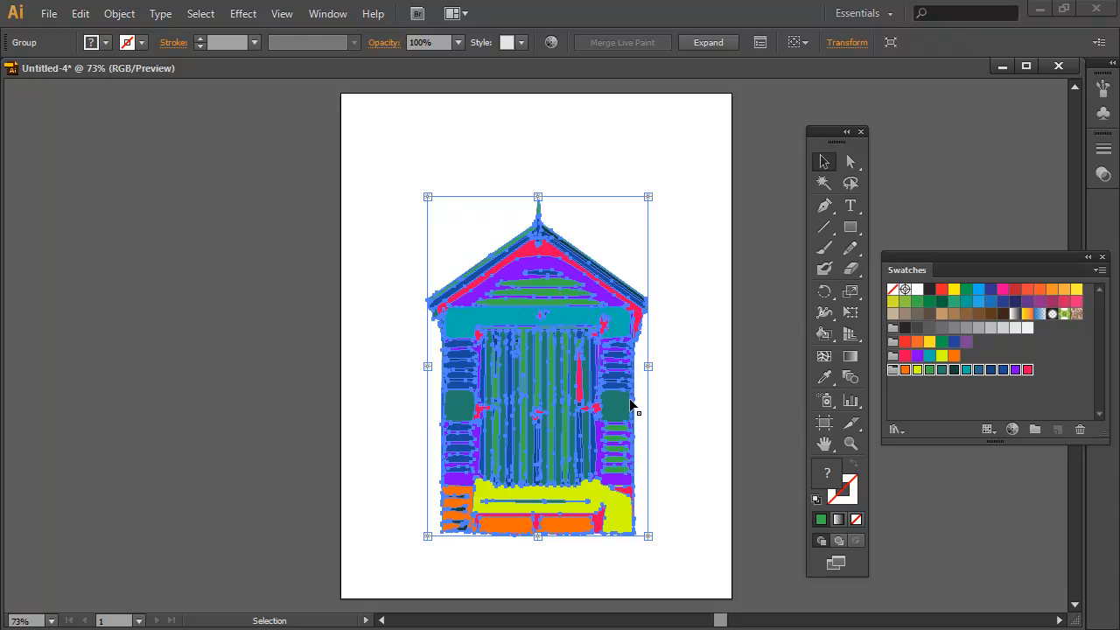
click(954, 393)
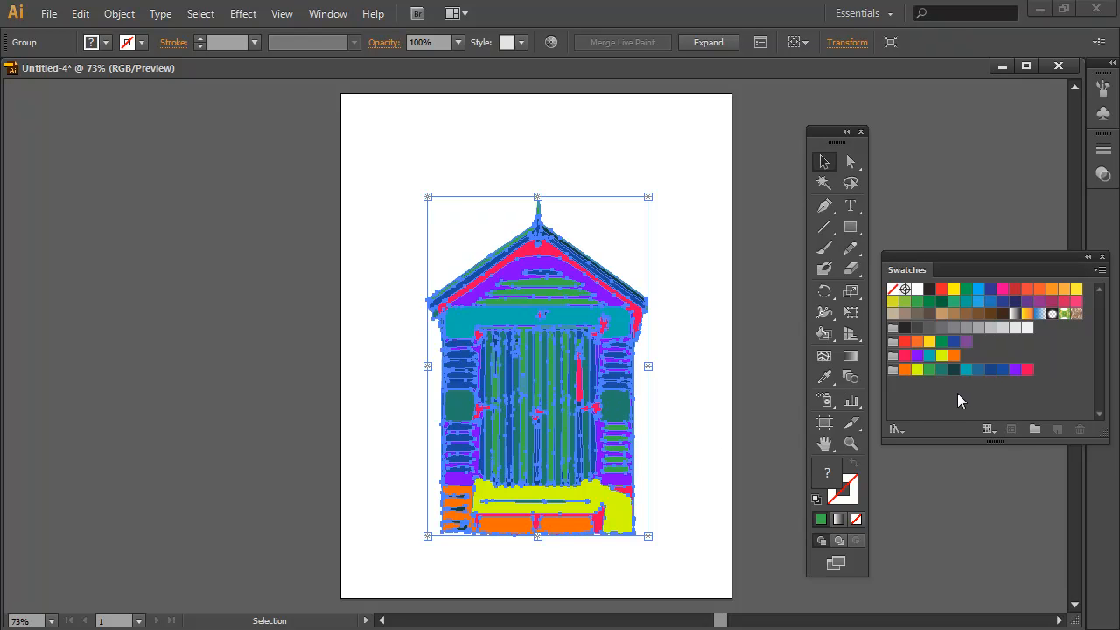
click(893, 369)
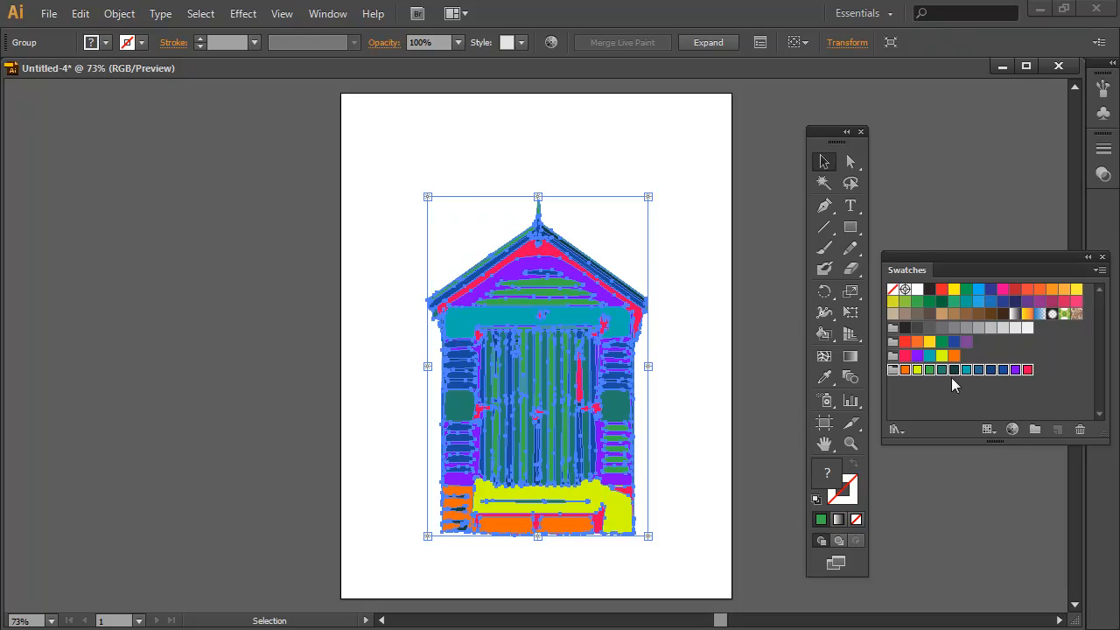
click(1013, 430)
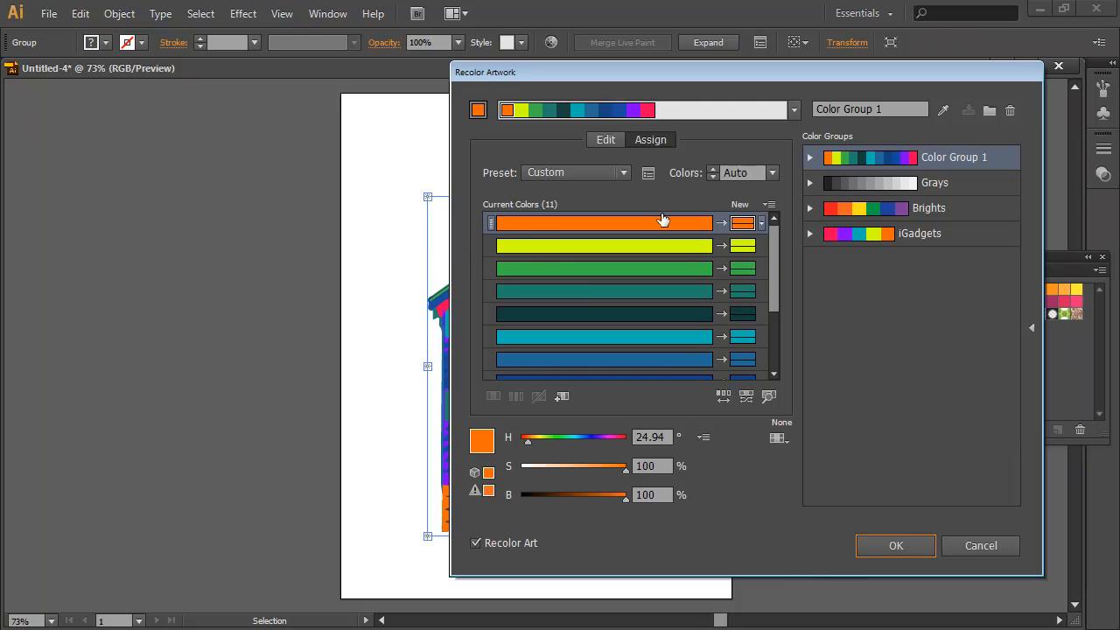
click(991, 550)
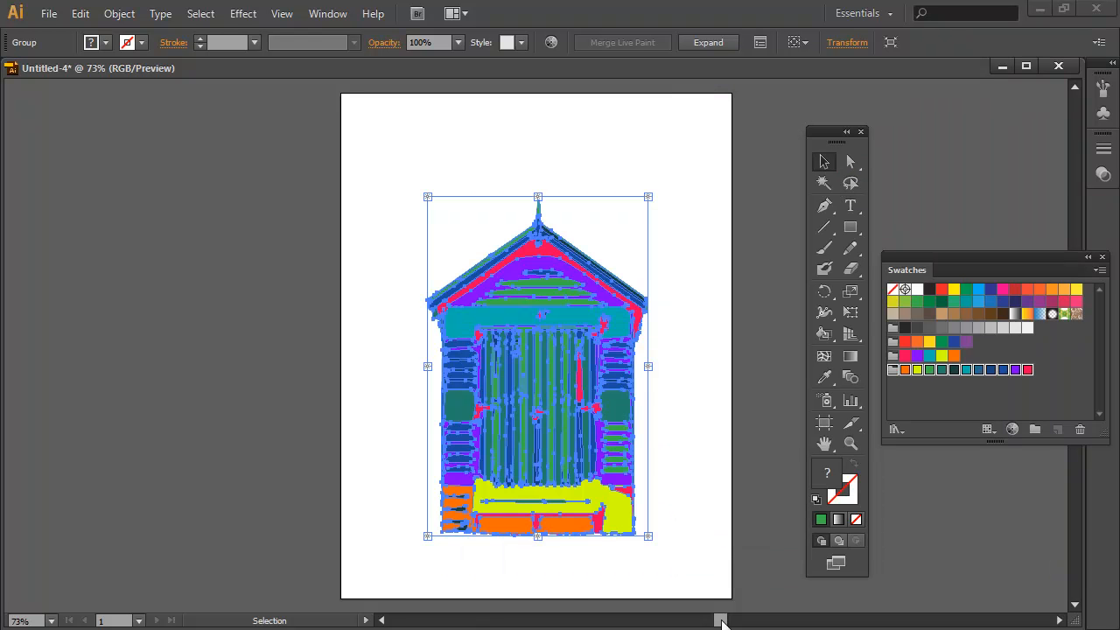
Open Recolor Artwork with Color Group 1, keep the bathing box in view, and randomly change the color order several times
drag(722, 622, 739, 618)
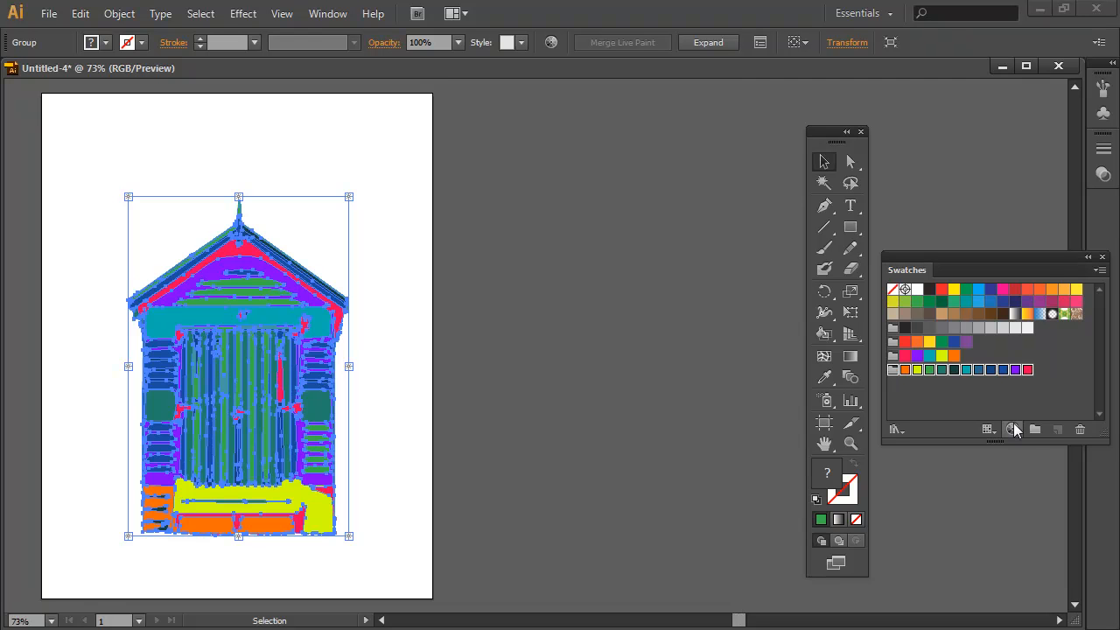
click(1013, 430)
drag(514, 80, 476, 102)
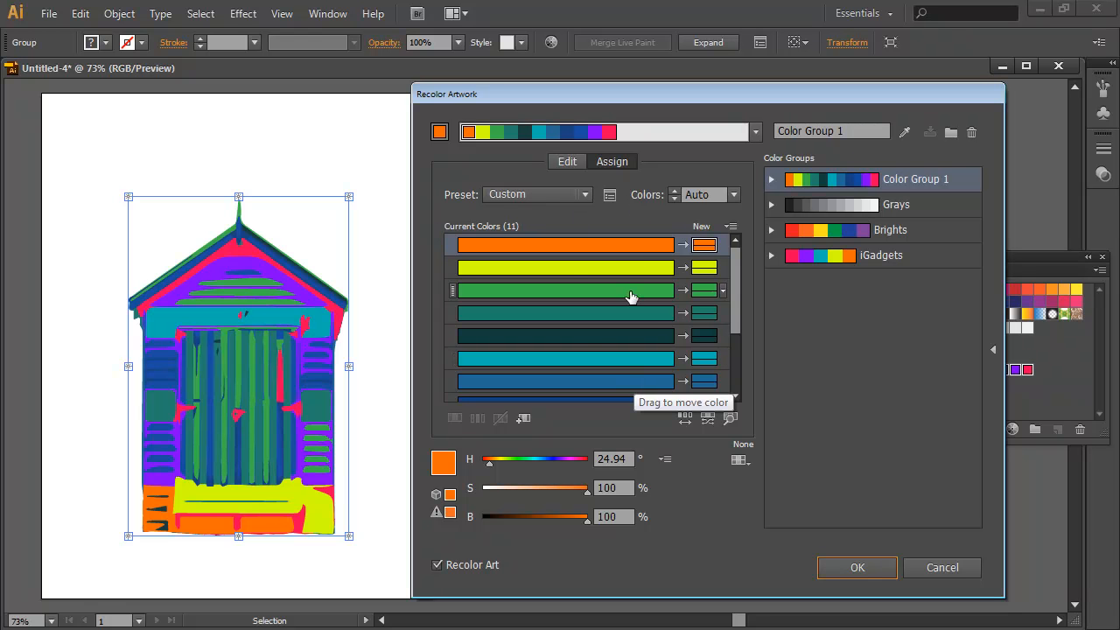
click(685, 419)
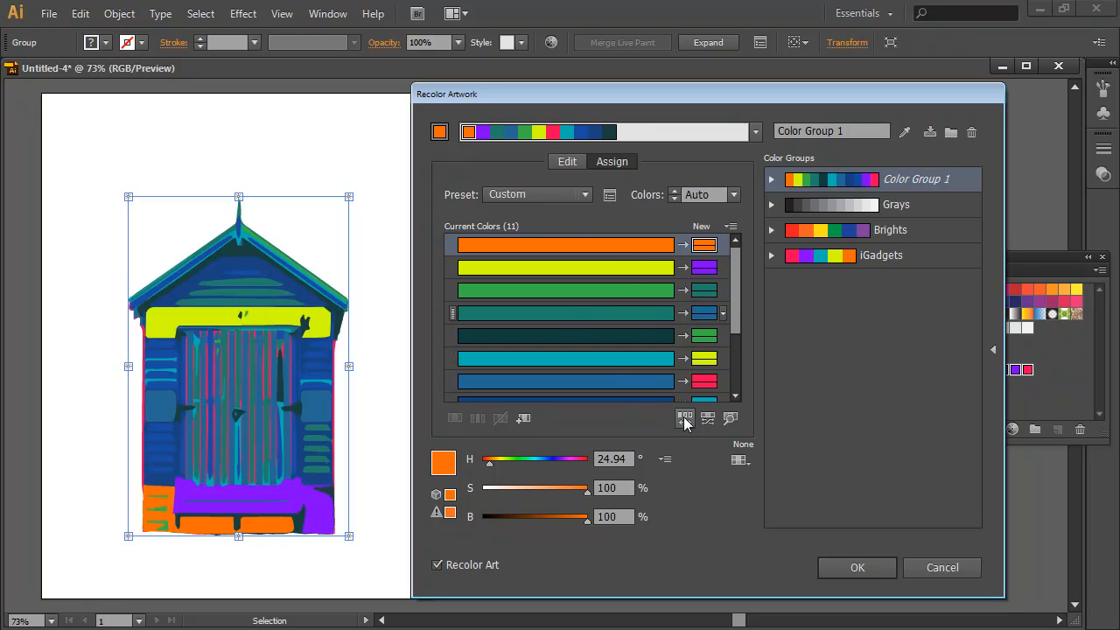
click(685, 418)
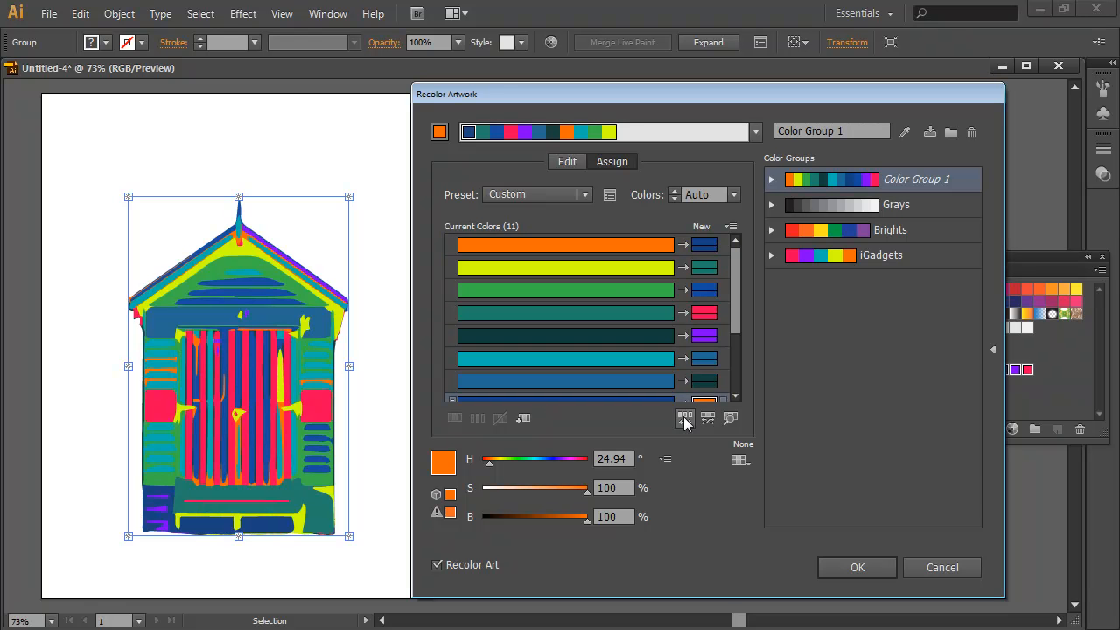
click(685, 418)
click(685, 418)
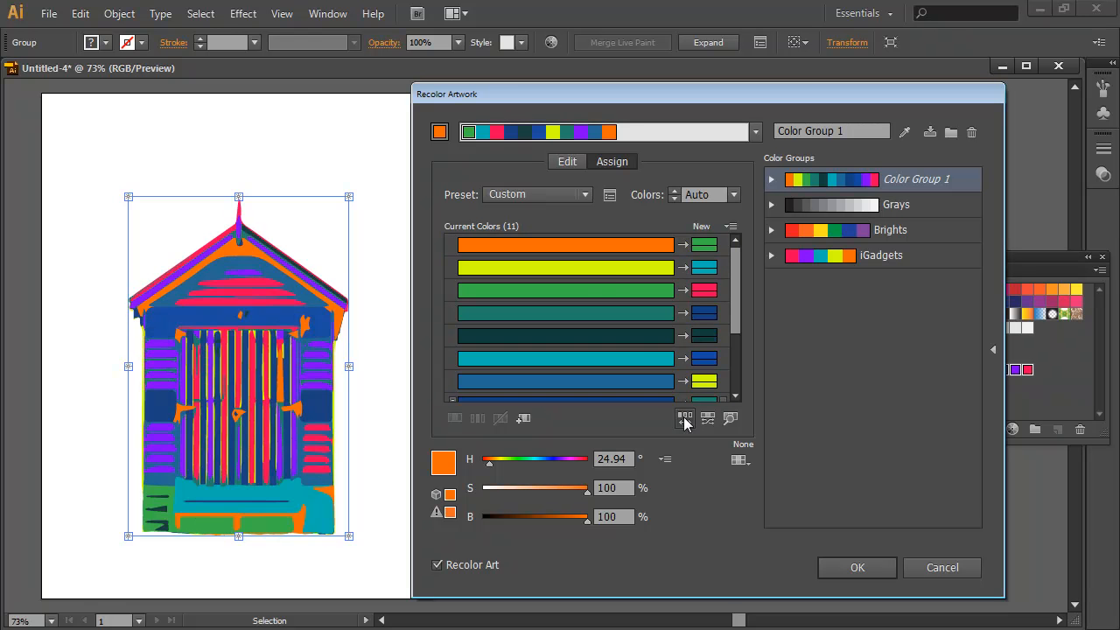
click(685, 419)
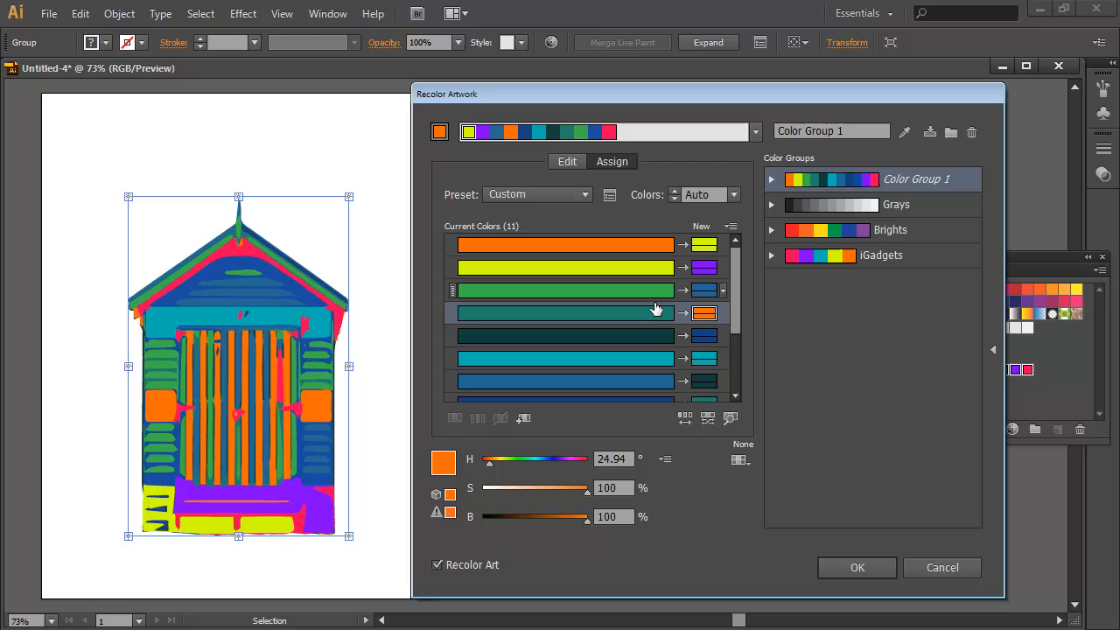
click(684, 419)
click(685, 419)
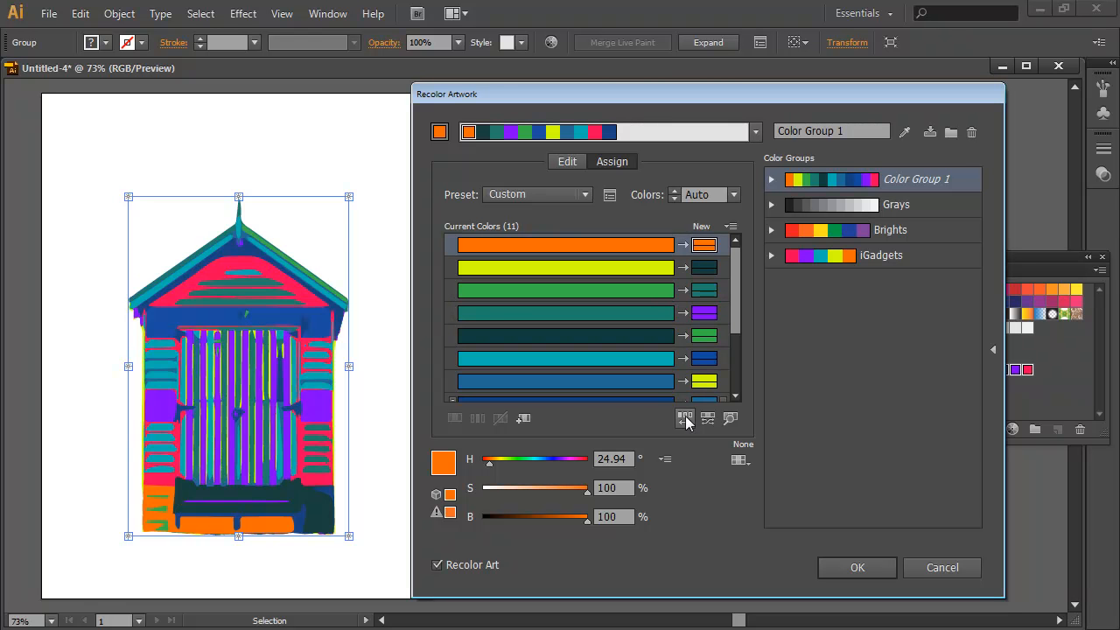
click(685, 419)
click(685, 419)
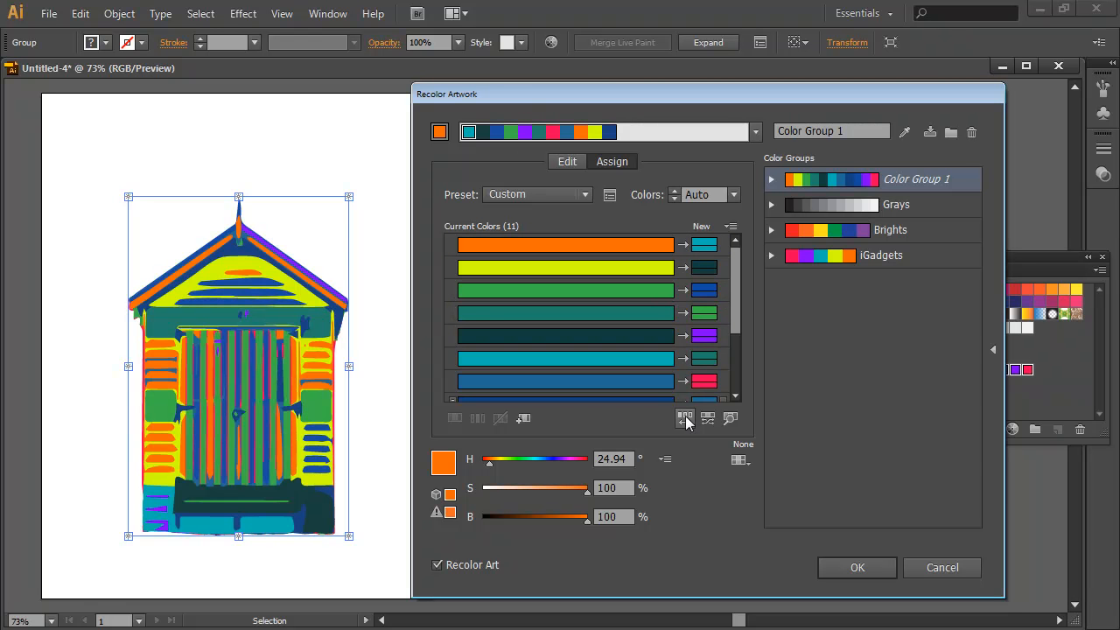
click(685, 419)
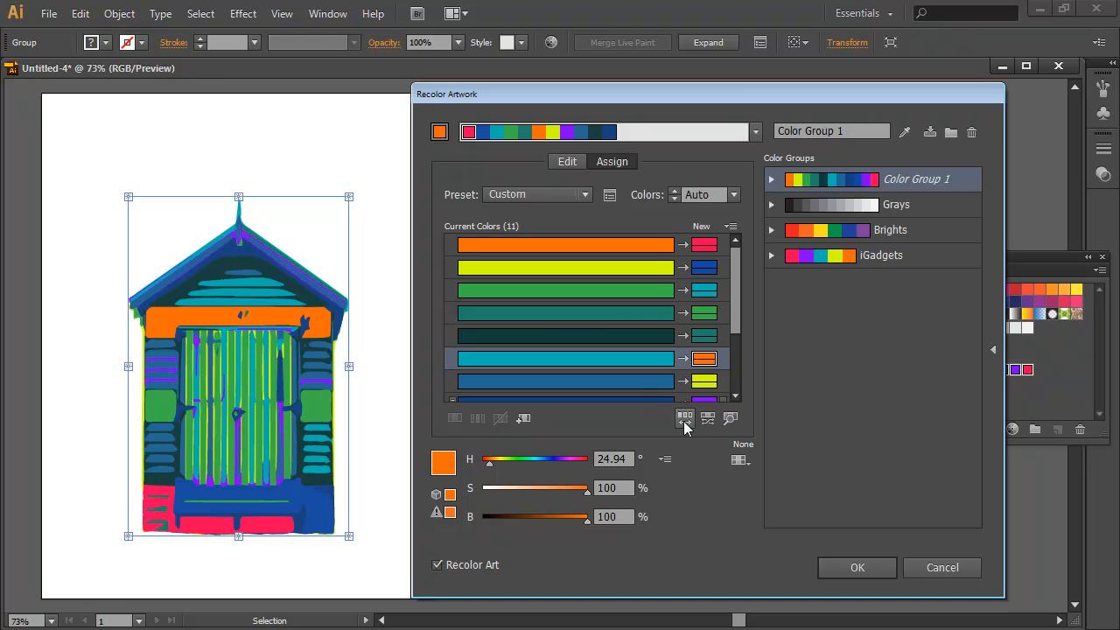
click(685, 419)
Randomly change the saturation and brightness of the new colors several times, and shuffle the color order once more
click(707, 419)
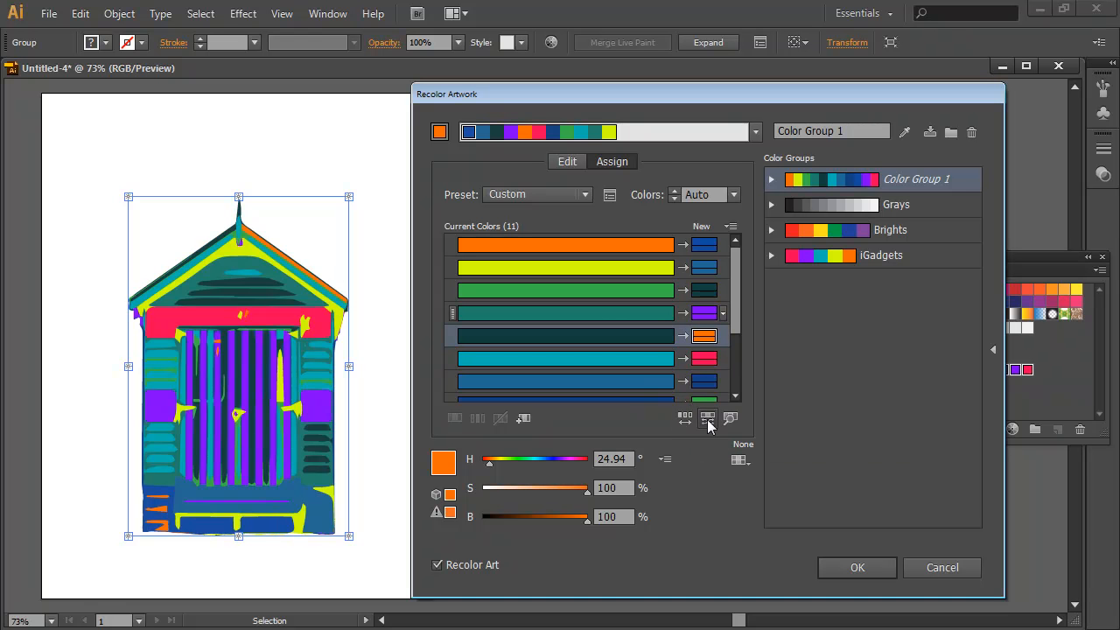
click(707, 419)
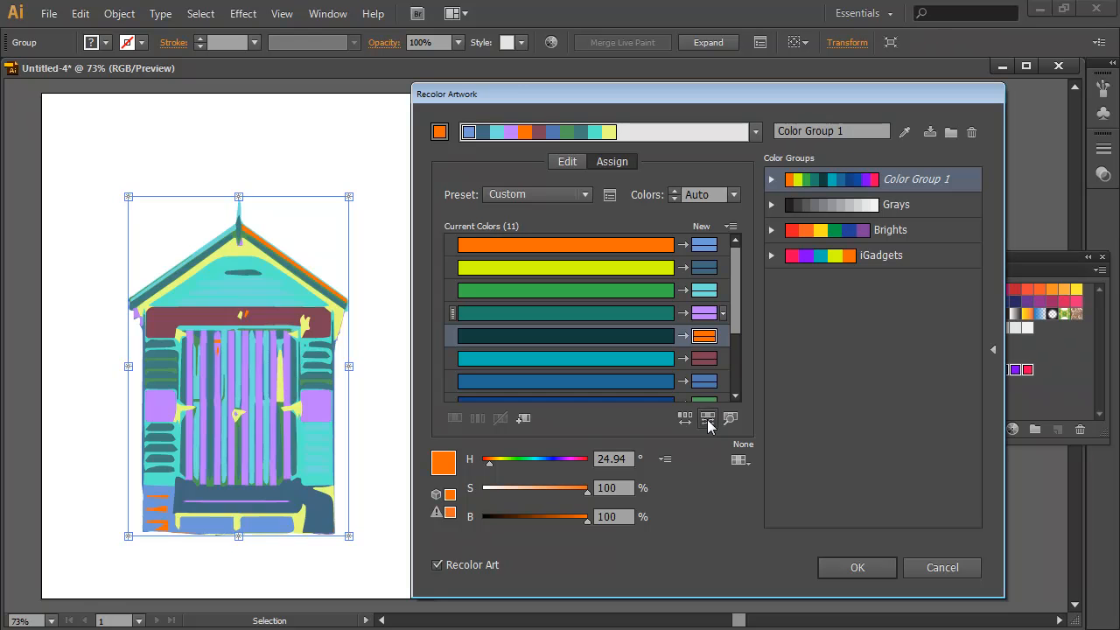
click(706, 419)
click(707, 419)
click(707, 419)
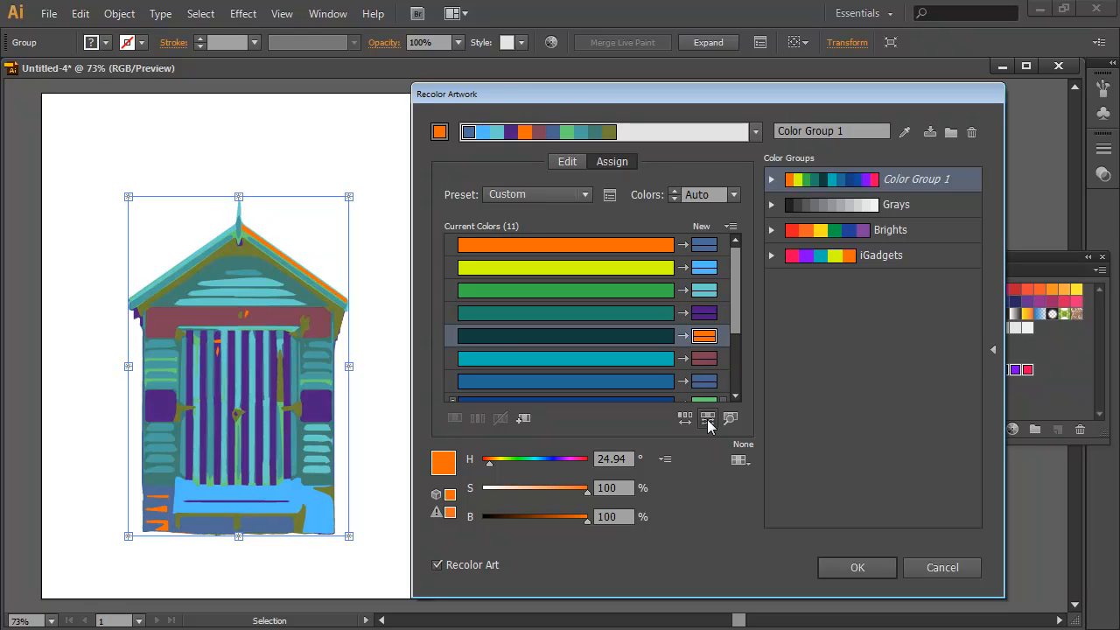
click(707, 419)
click(706, 419)
click(707, 419)
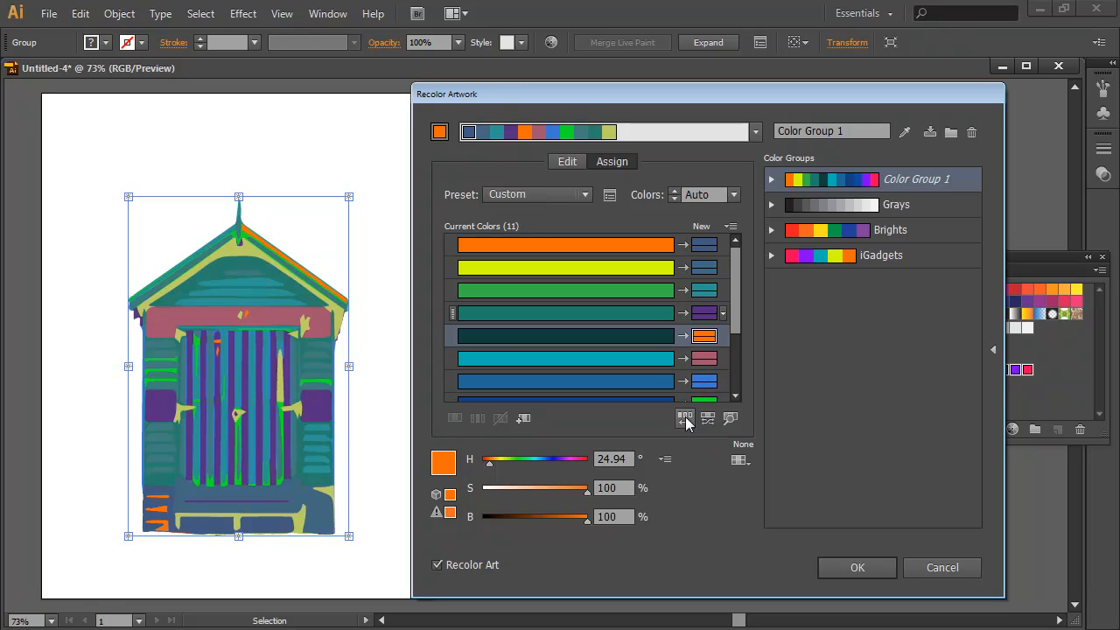
click(683, 420)
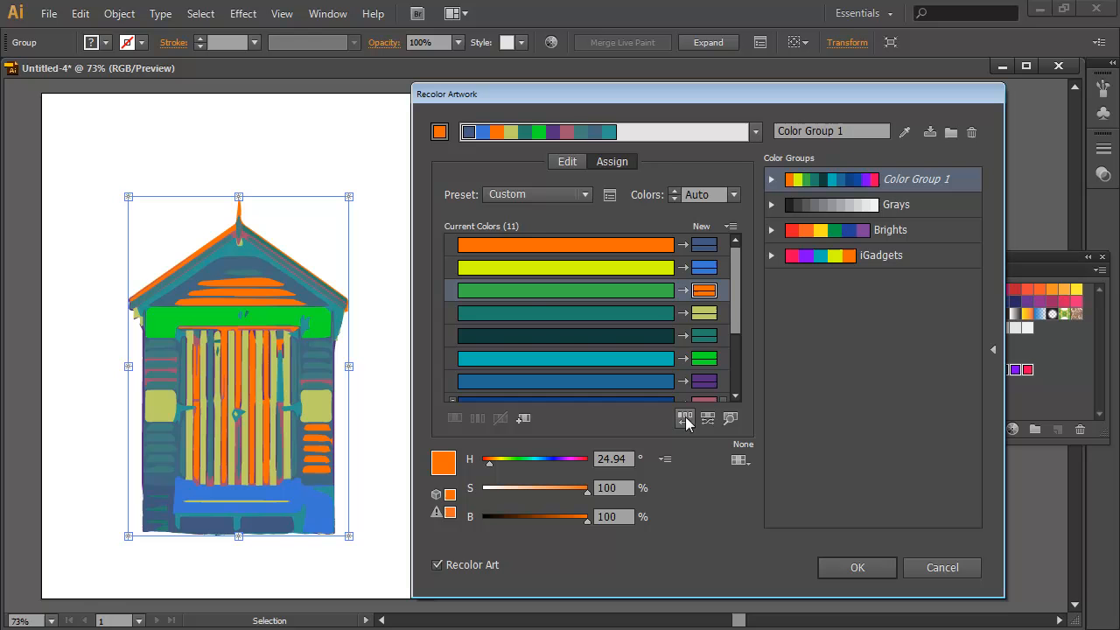
Switch to editing on the color wheel and shift three color markers to bright magenta, deep teal green and orange-red
click(567, 161)
drag(662, 225, 642, 358)
drag(543, 309, 509, 315)
drag(633, 280, 669, 246)
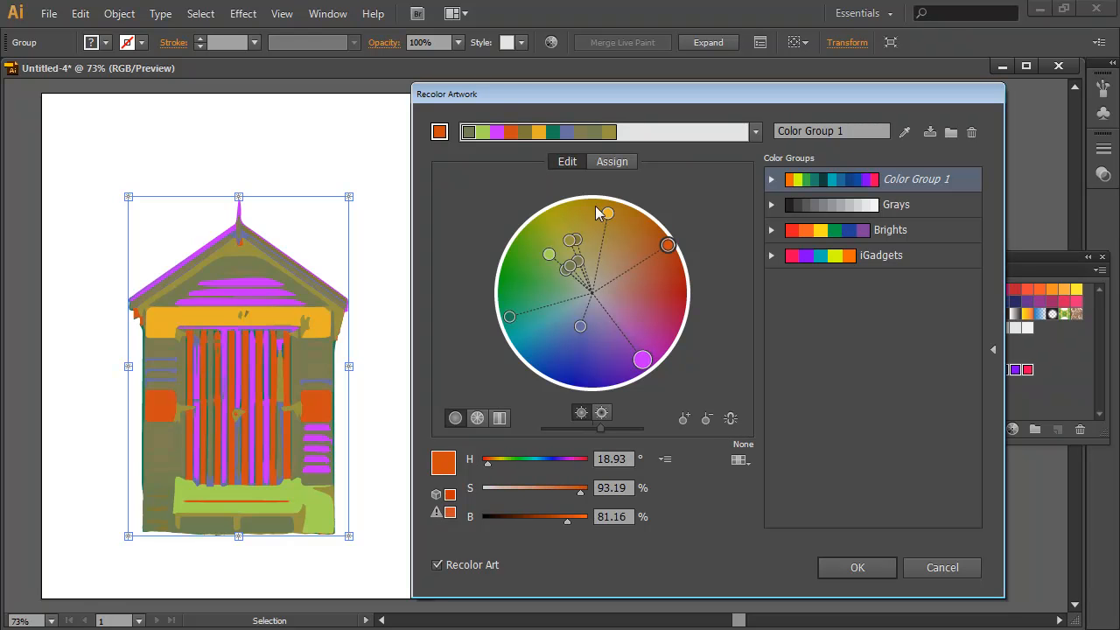
Shift the remaining color wheel markers to a stronger amber, bright green, deep indigo, golden brown and olive green
drag(607, 213, 608, 204)
drag(549, 255, 516, 275)
drag(580, 326, 594, 360)
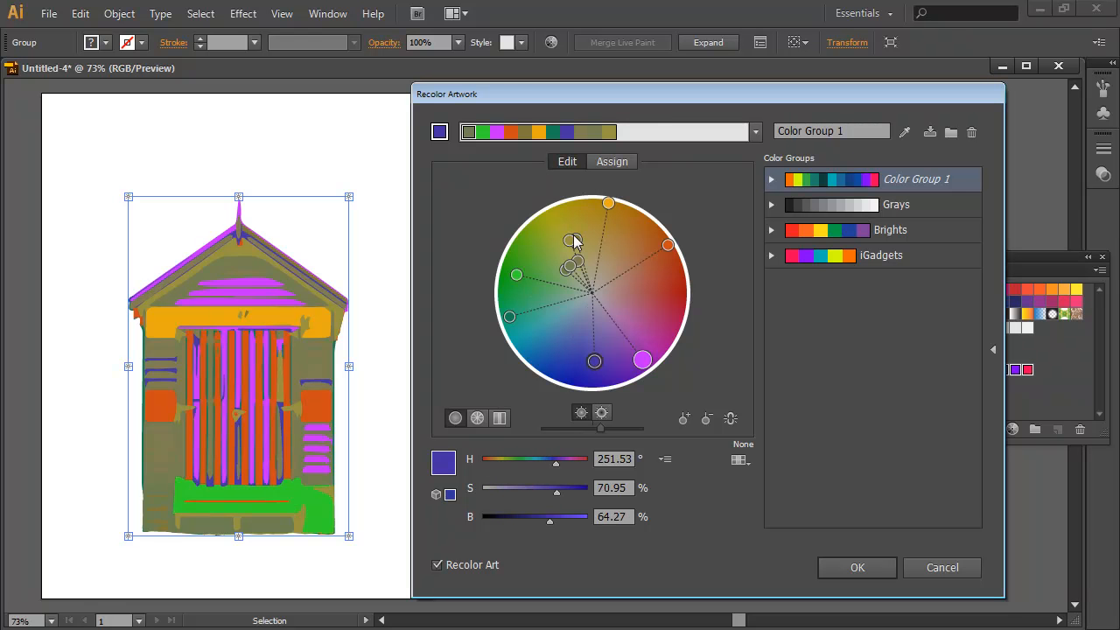
drag(574, 242, 587, 212)
mouse_move(578, 262)
mouse_down()
mouse_move(532, 251)
mouse_move(542, 242)
mouse_move(575, 259)
mouse_move(577, 277)
mouse_move(543, 256)
mouse_move(557, 268)
mouse_up()
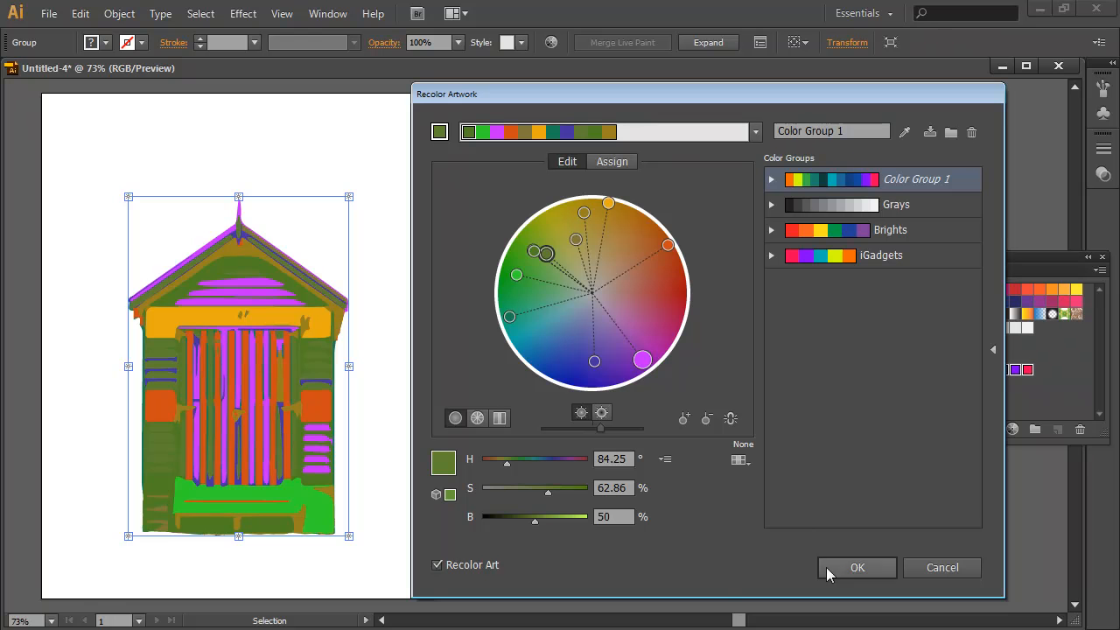
Save the edited colors as a new color group and apply the recoloring to the bathing box artwork
click(950, 132)
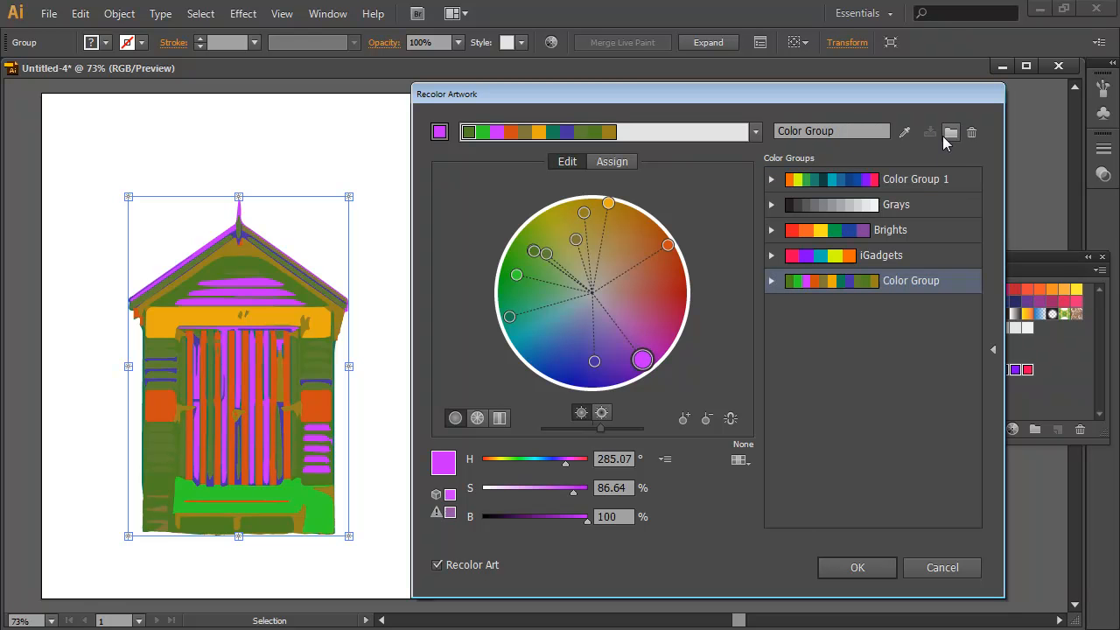
click(857, 568)
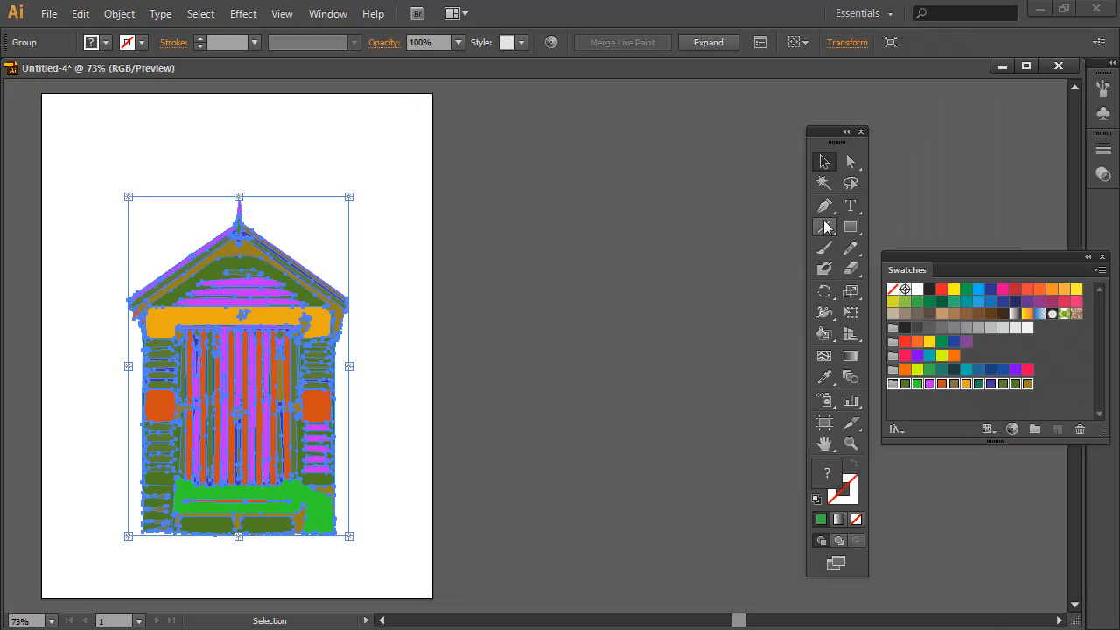
click(380, 411)
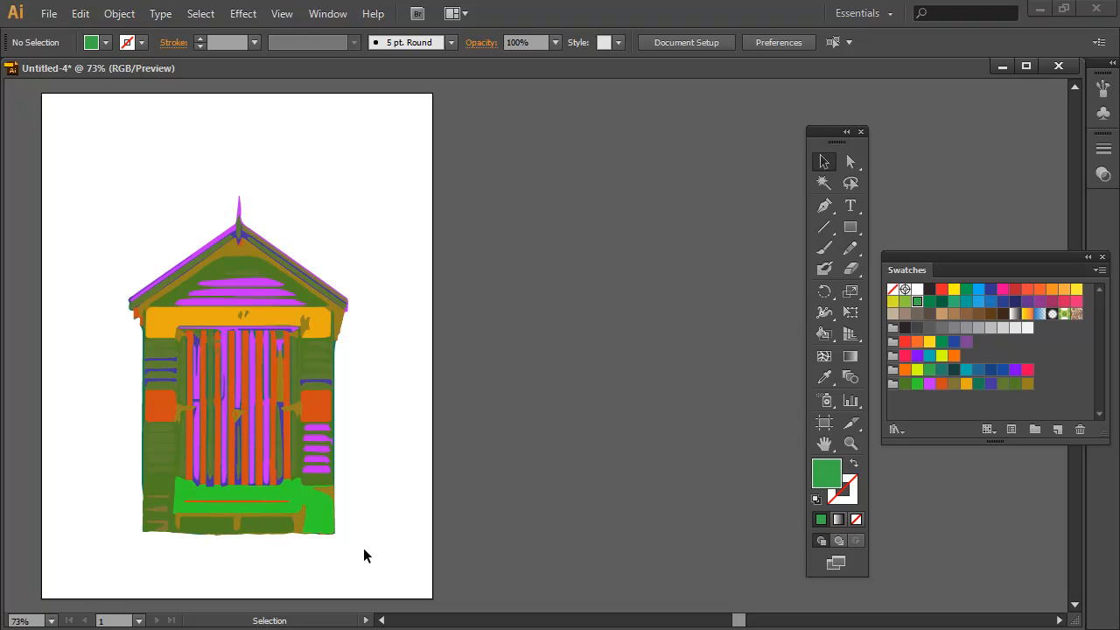
click(302, 400)
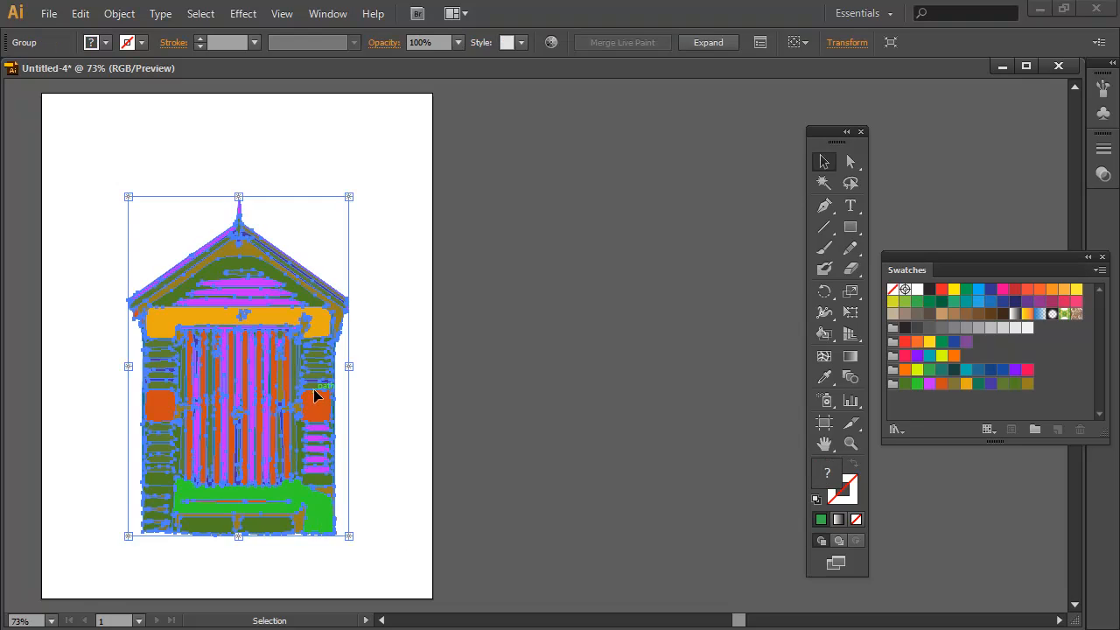